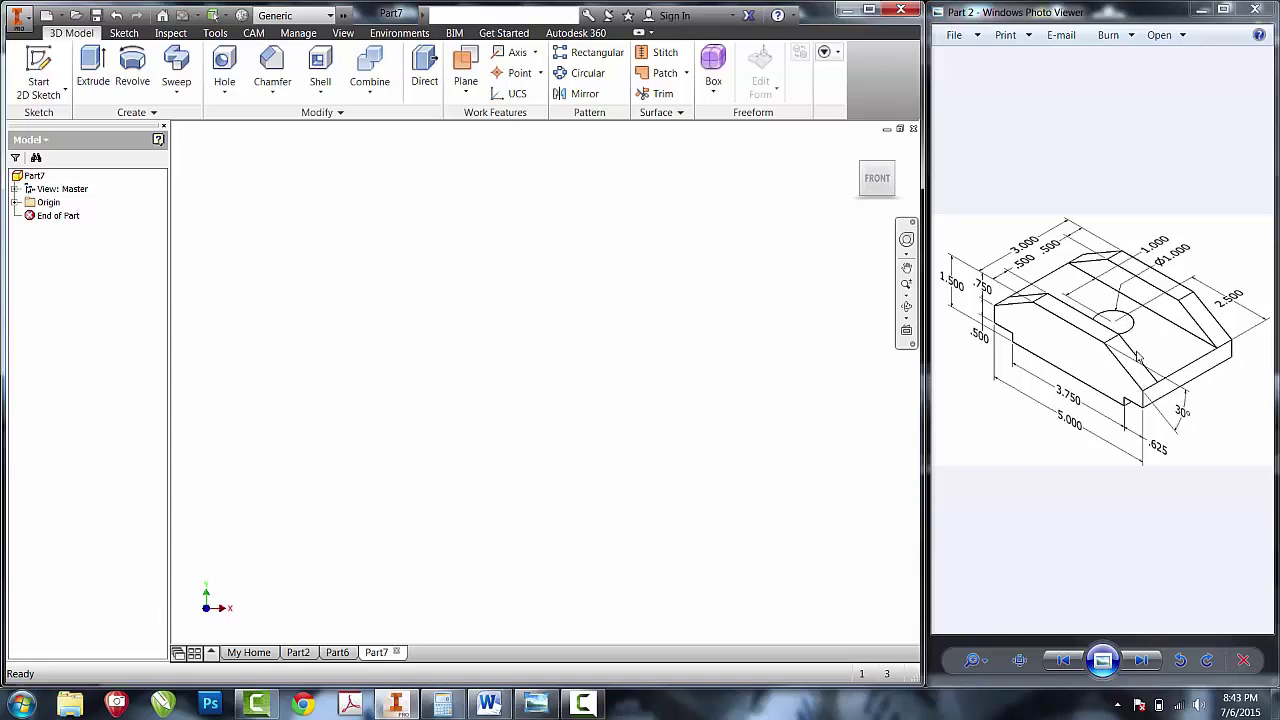
- Sketch a 5 × 1.5 in rectangle from the origin on the front plane
click(38, 72)
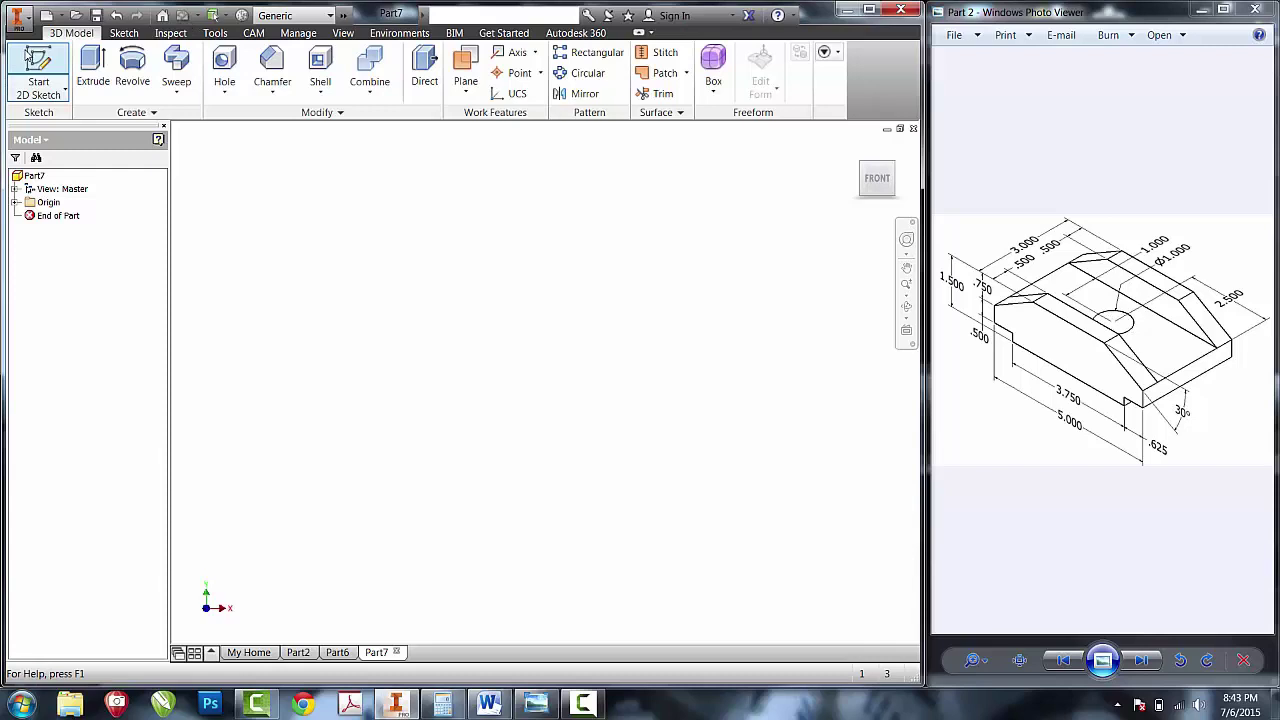
click(478, 257)
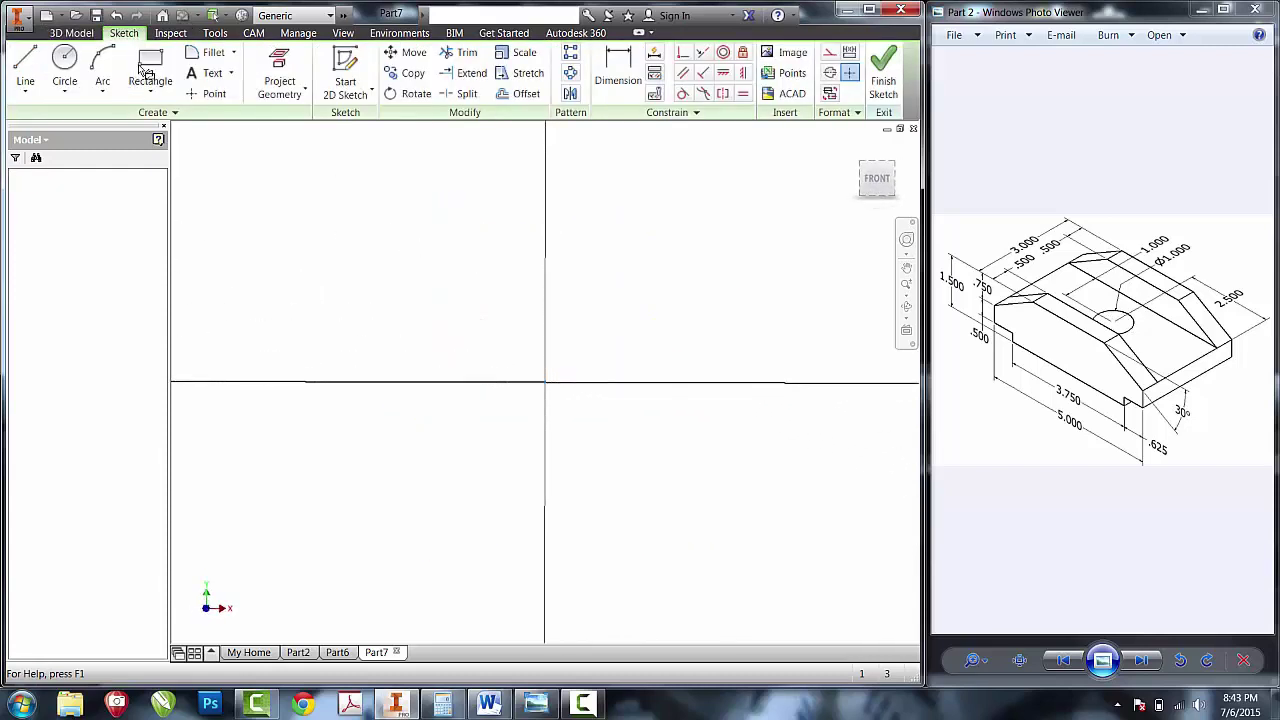
click(150, 70)
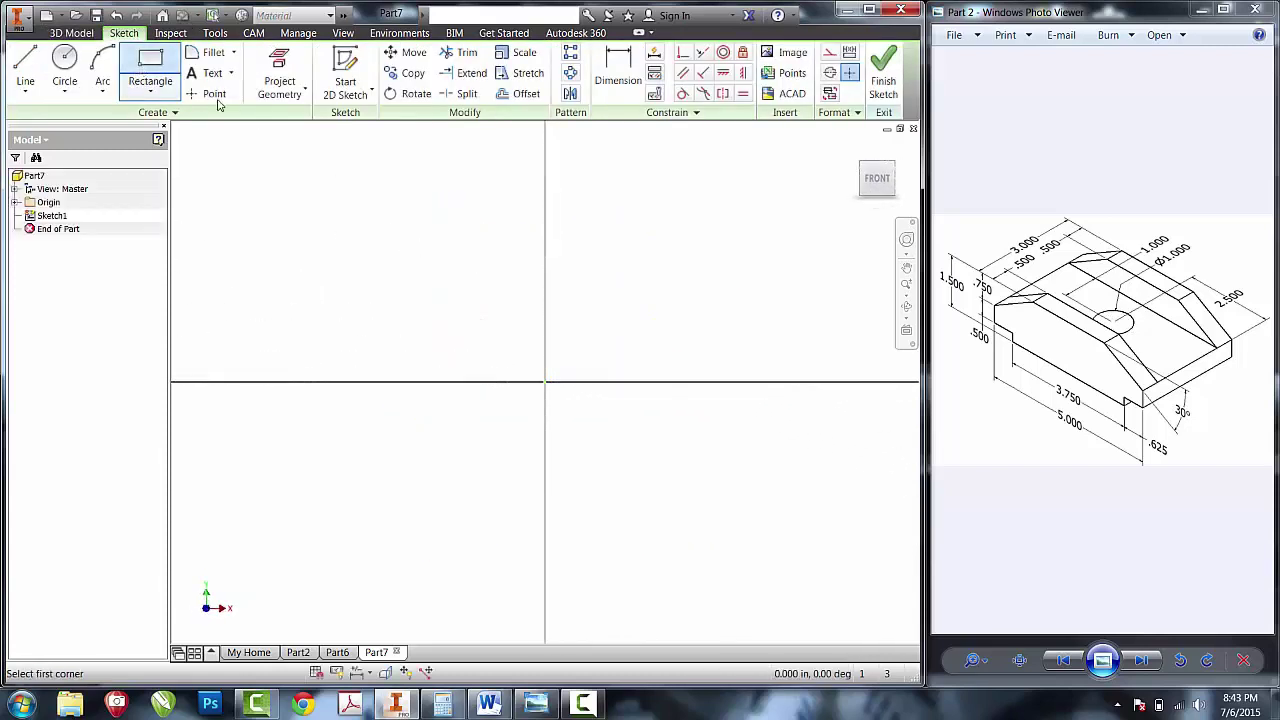
click(545, 382)
text(5)
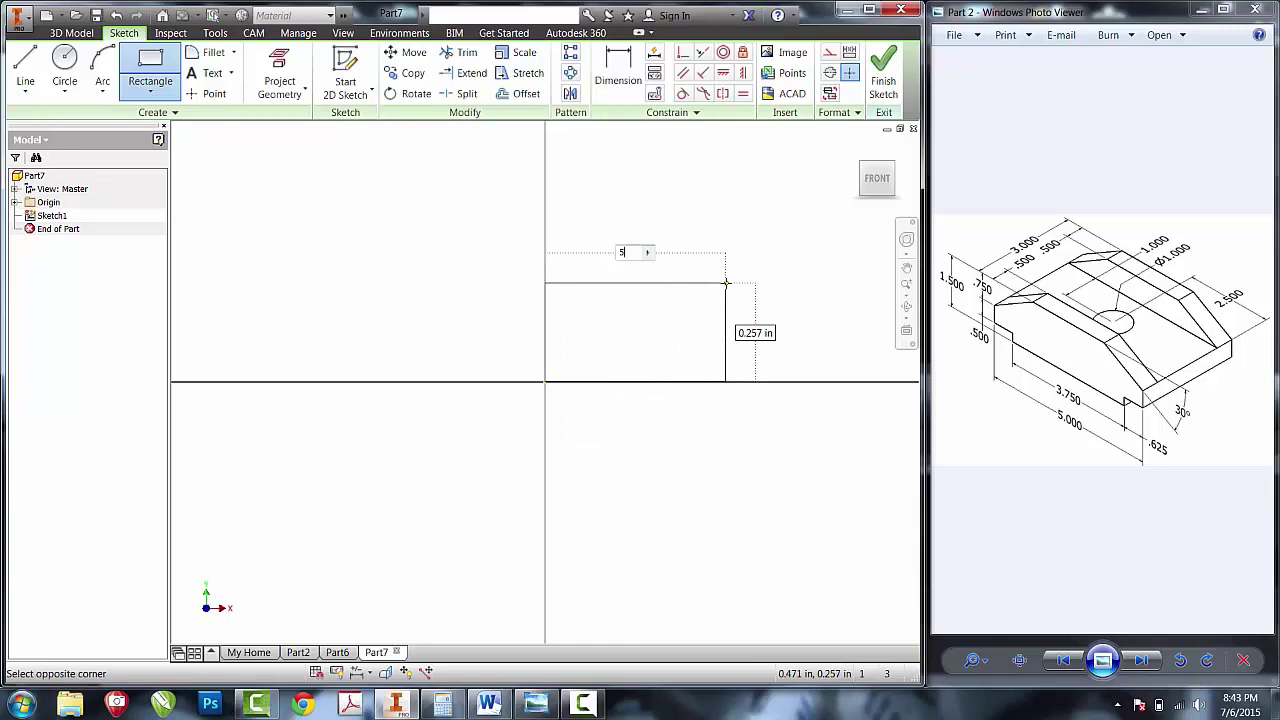
key(Tab)
text(1.)
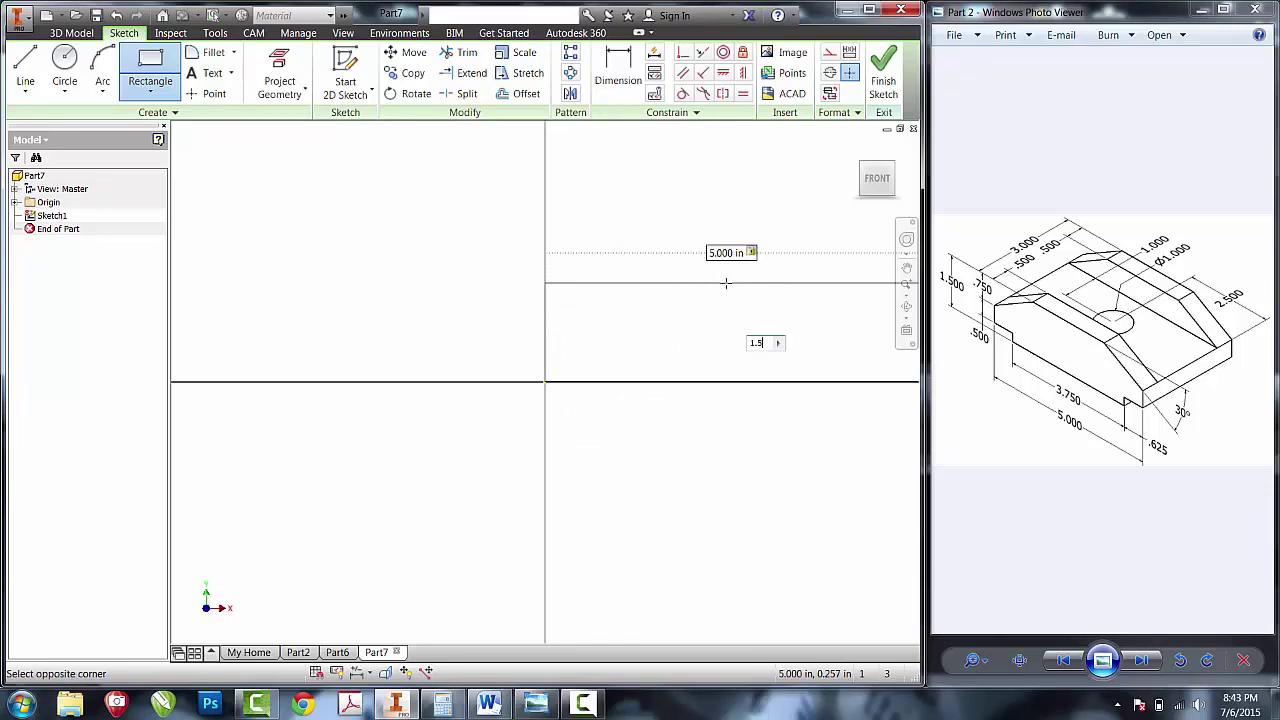
key(Return)
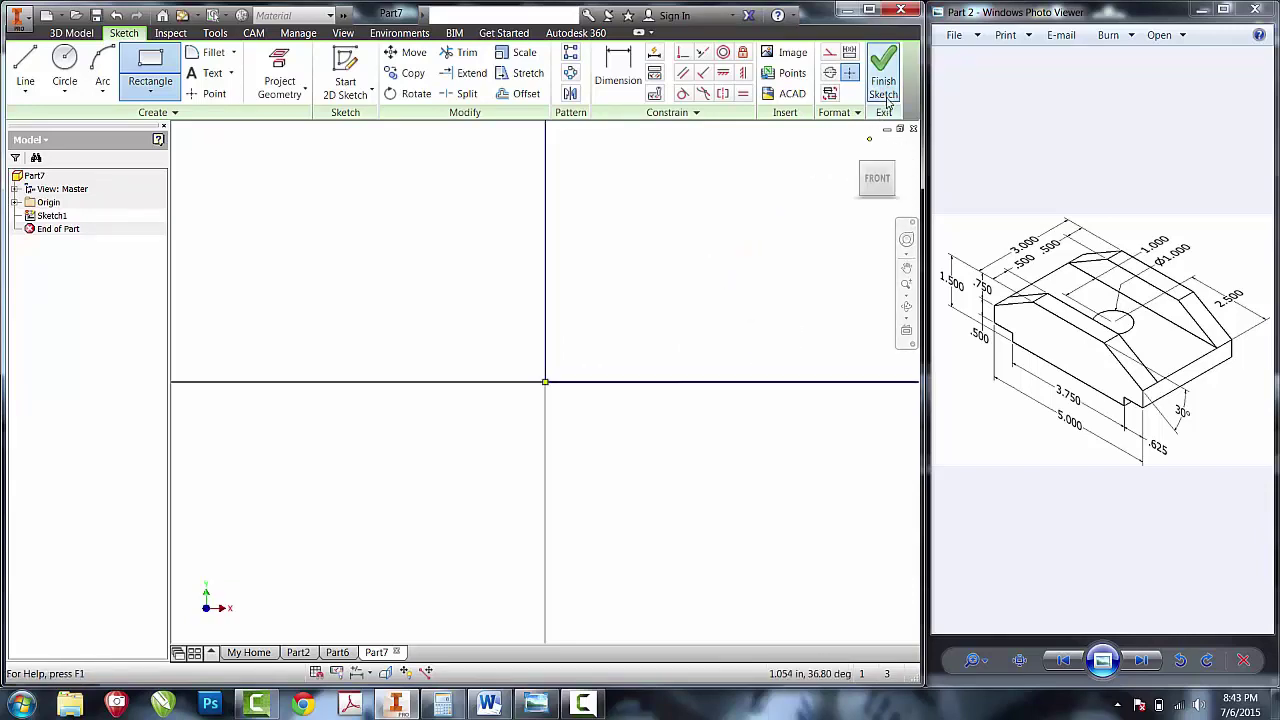
click(882, 80)
- Extrude the rectangle 3 in with flipped direction and view the block isometrically
click(93, 70)
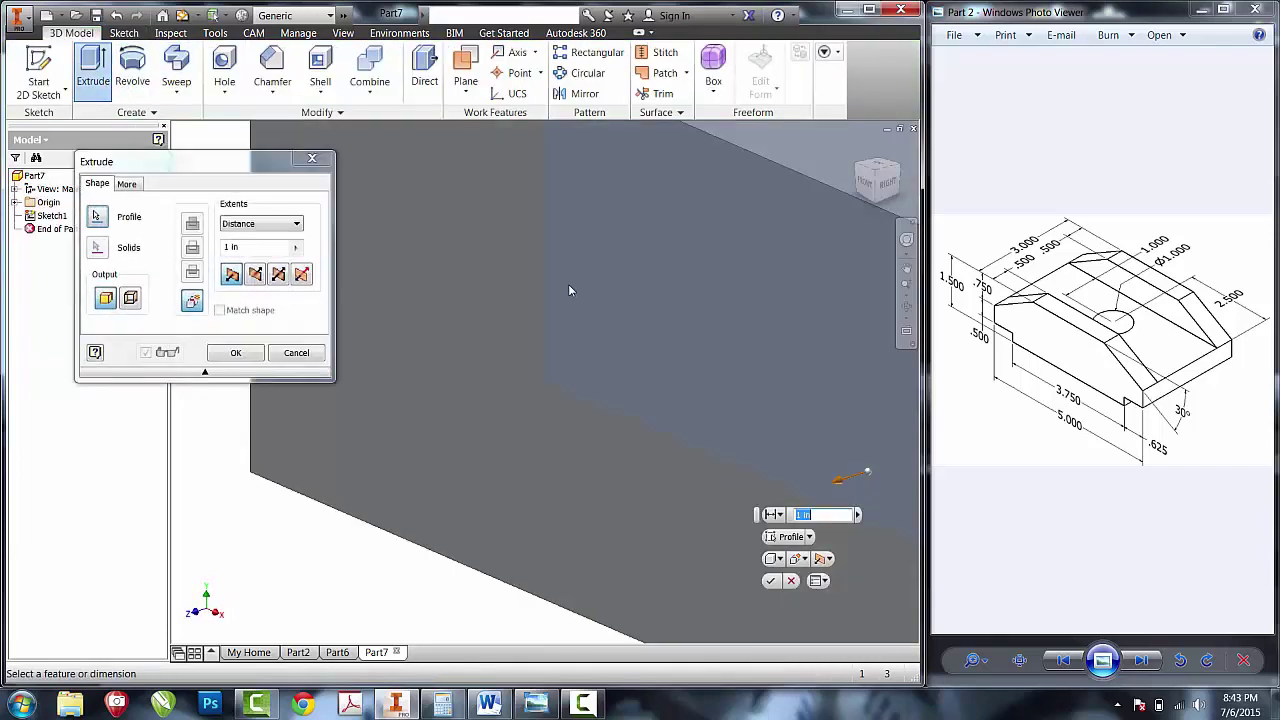
click(255, 275)
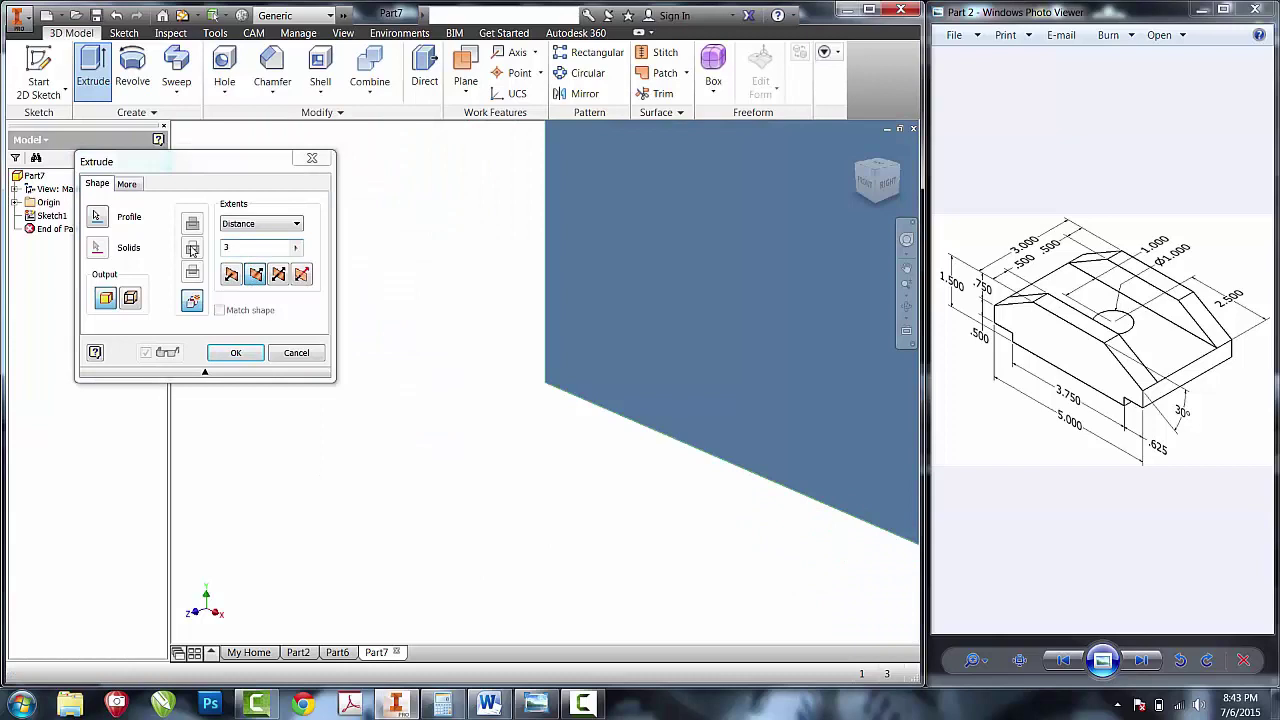
key(Return)
key(F6)
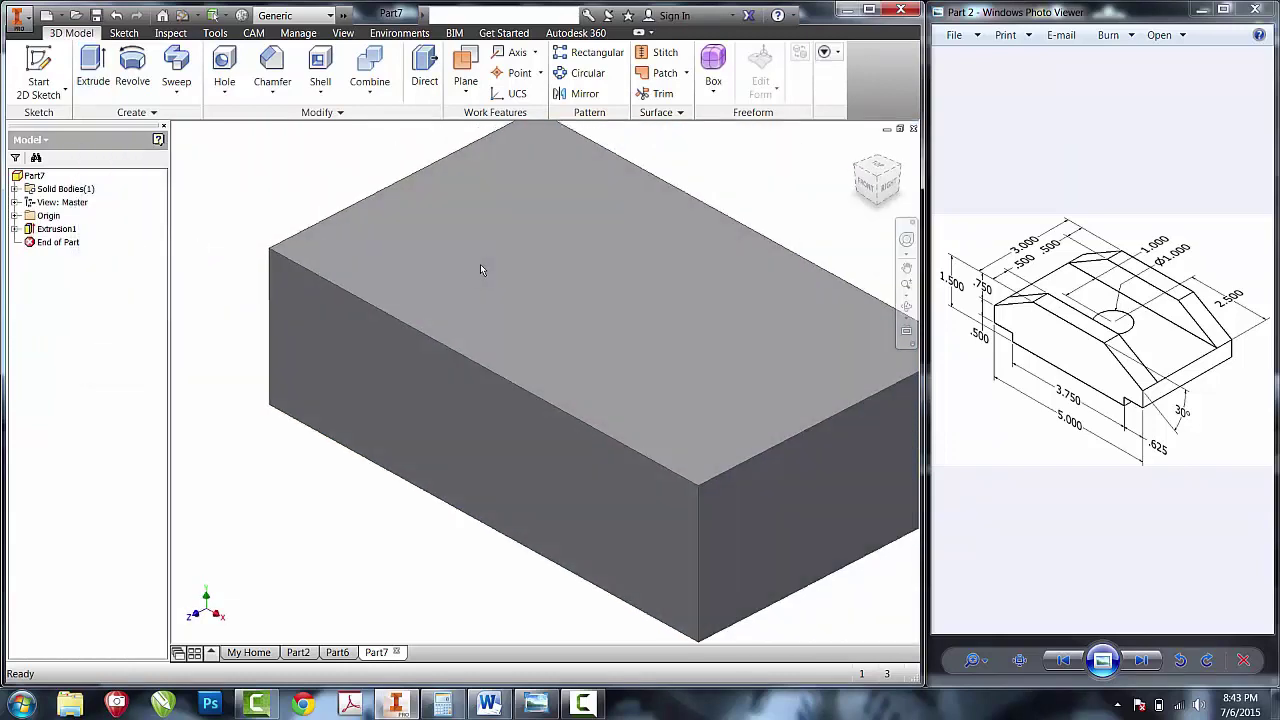
- On the front face, draw small rectangles at the bottom-left and bottom-right corners
key(s)
click(419, 433)
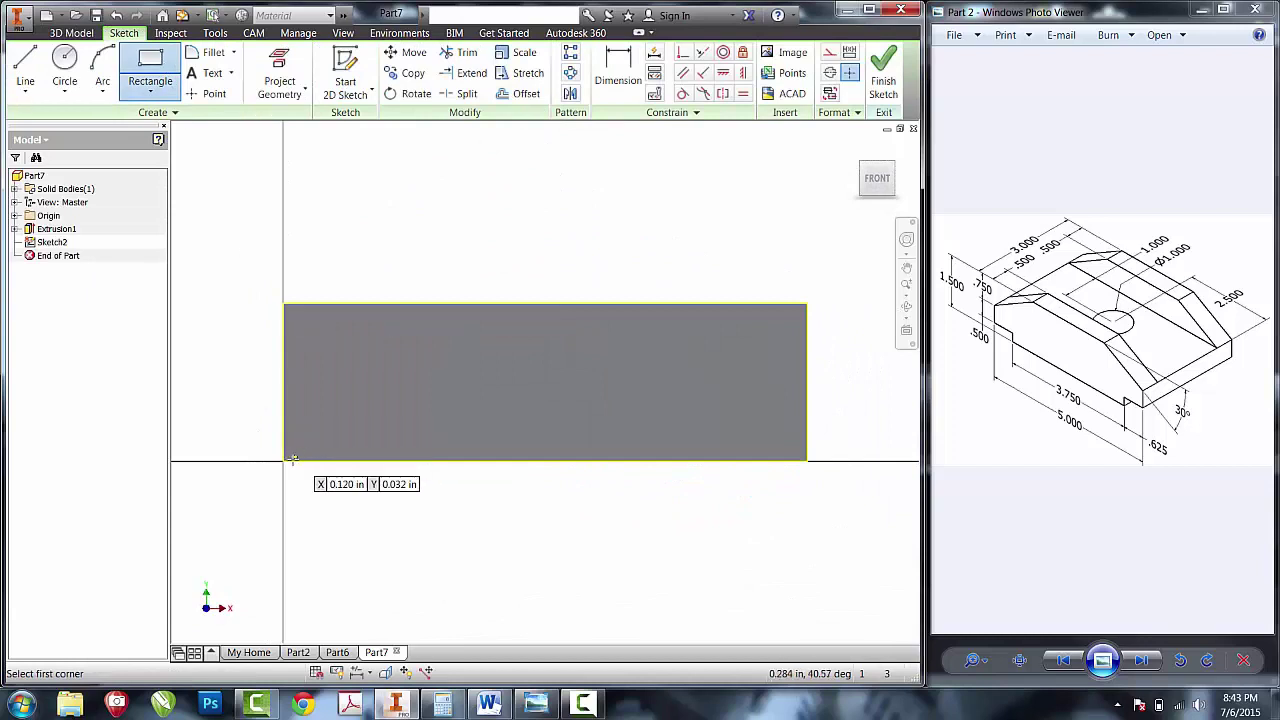
click(284, 460)
click(369, 404)
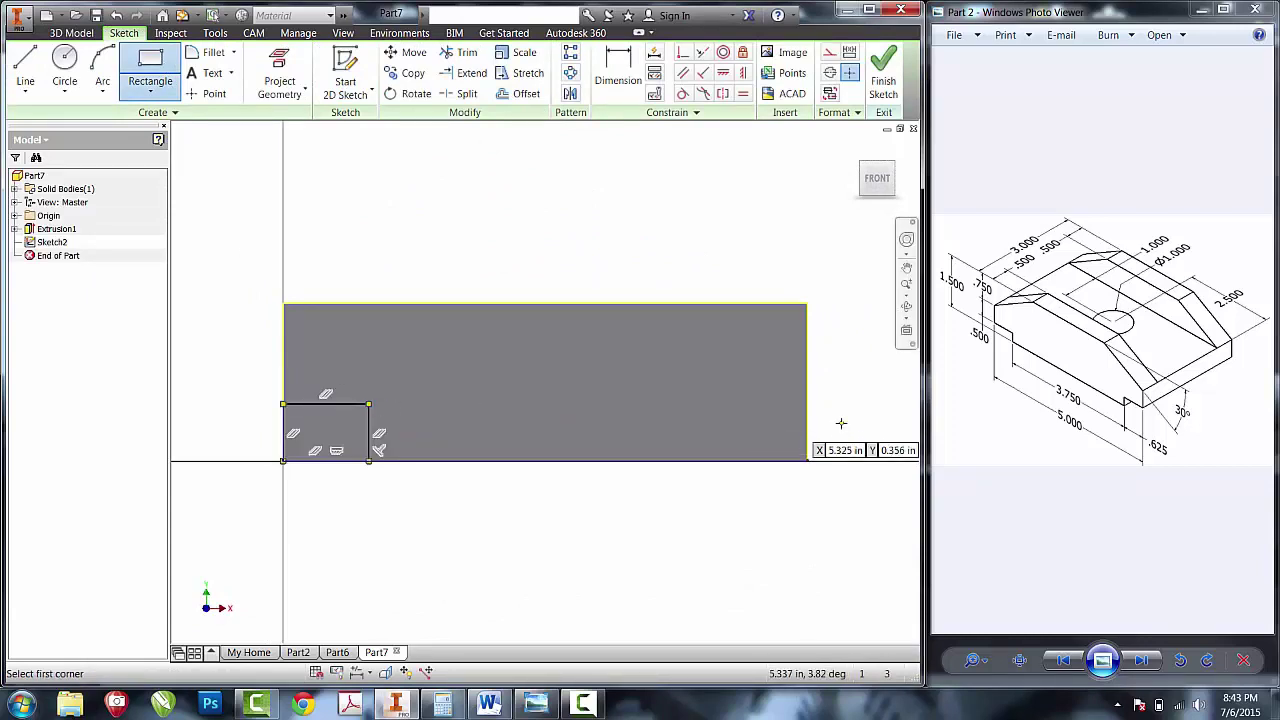
click(806, 460)
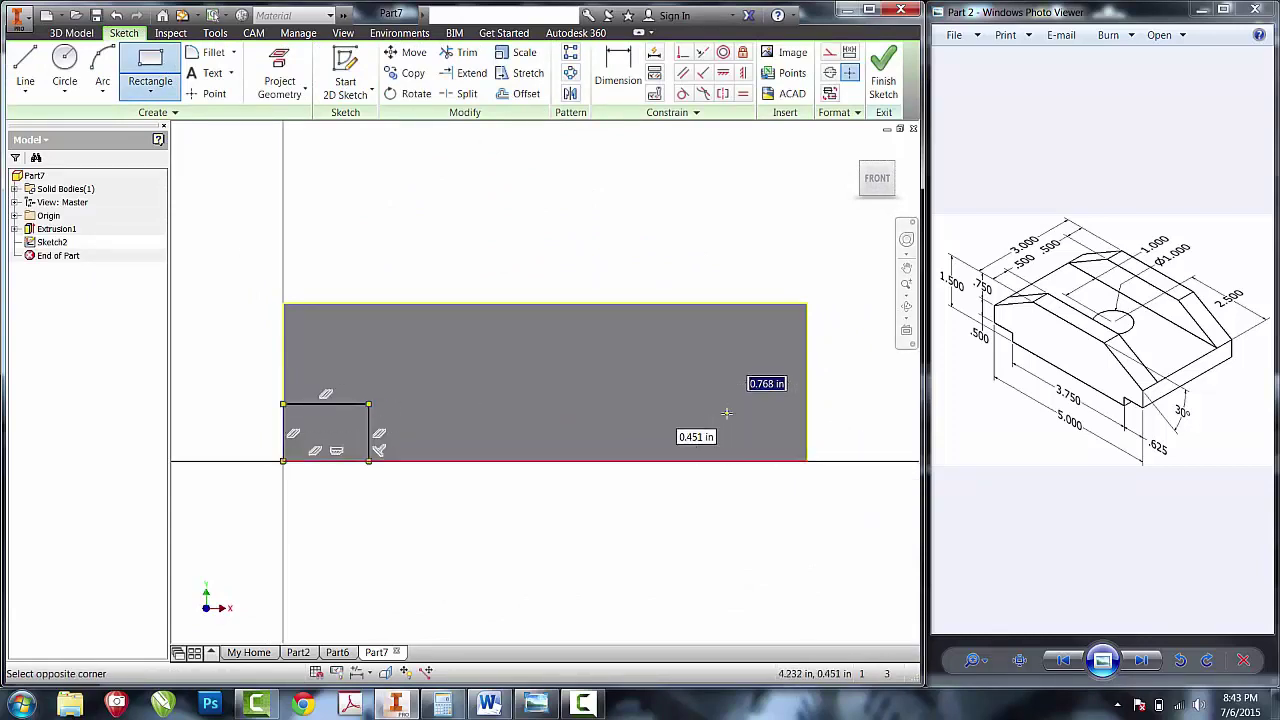
click(727, 413)
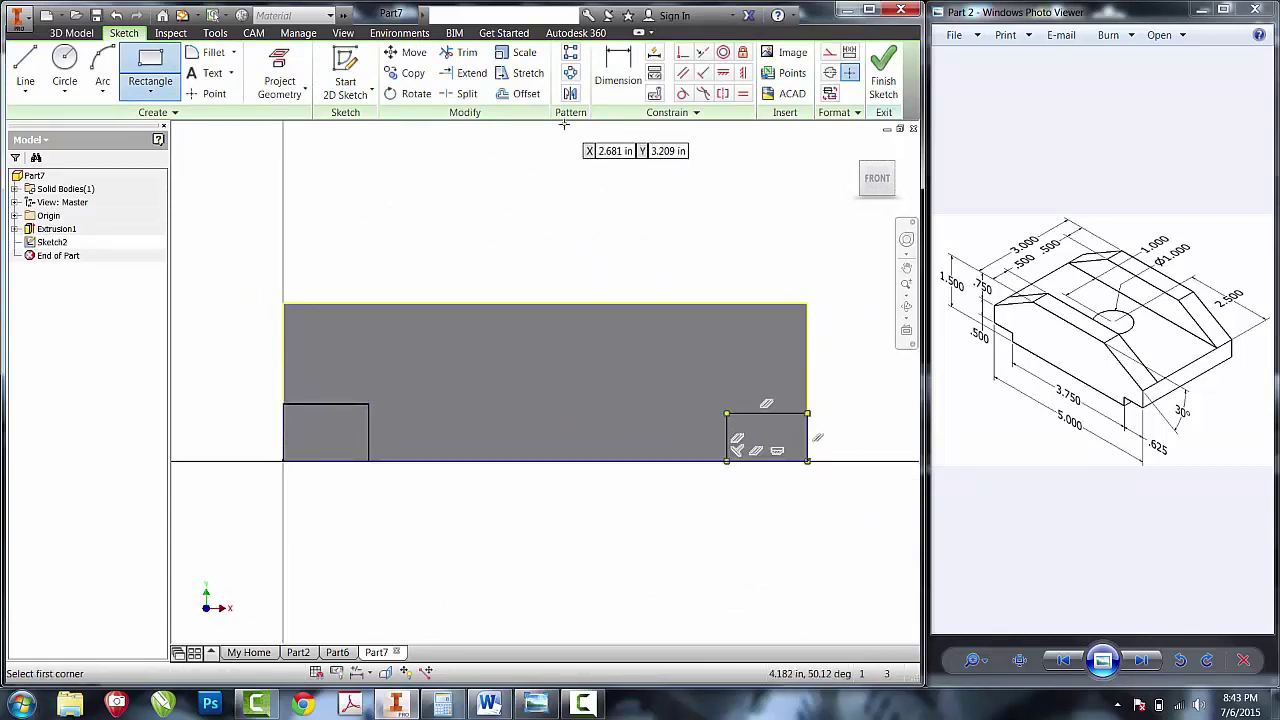
- Make the two corner rectangles equal in height and equal in width
click(743, 94)
click(729, 435)
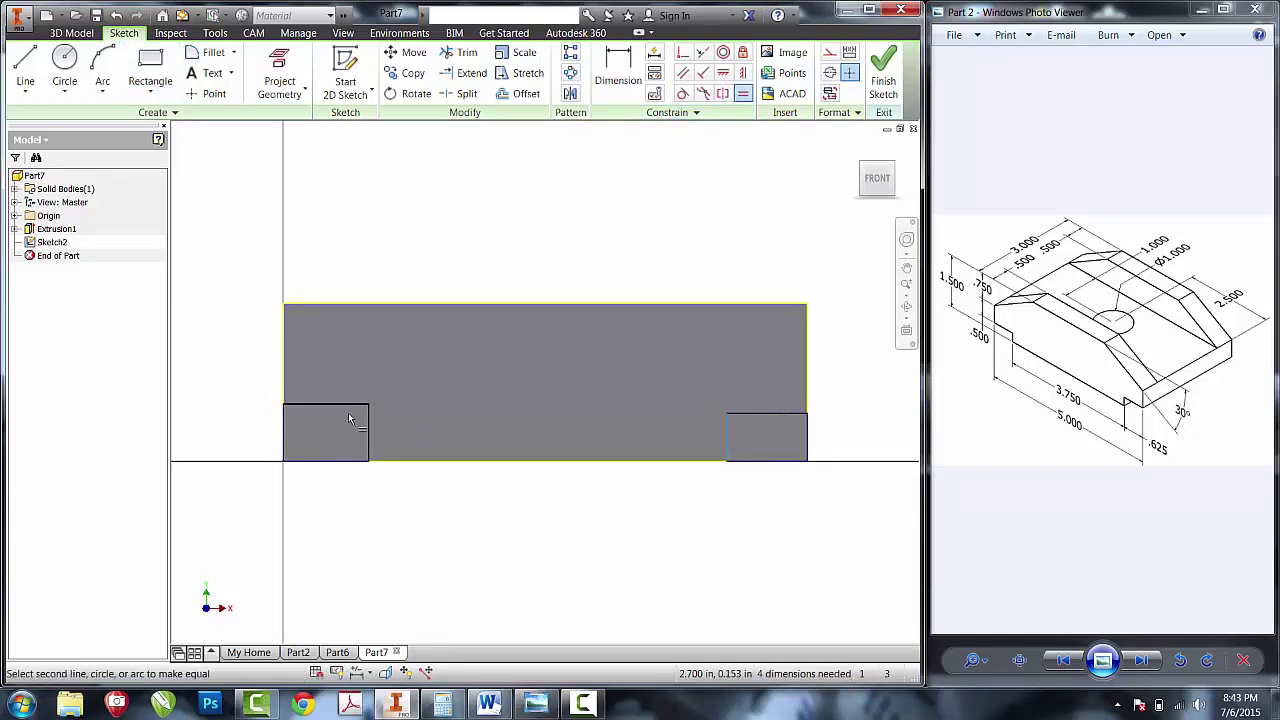
click(368, 432)
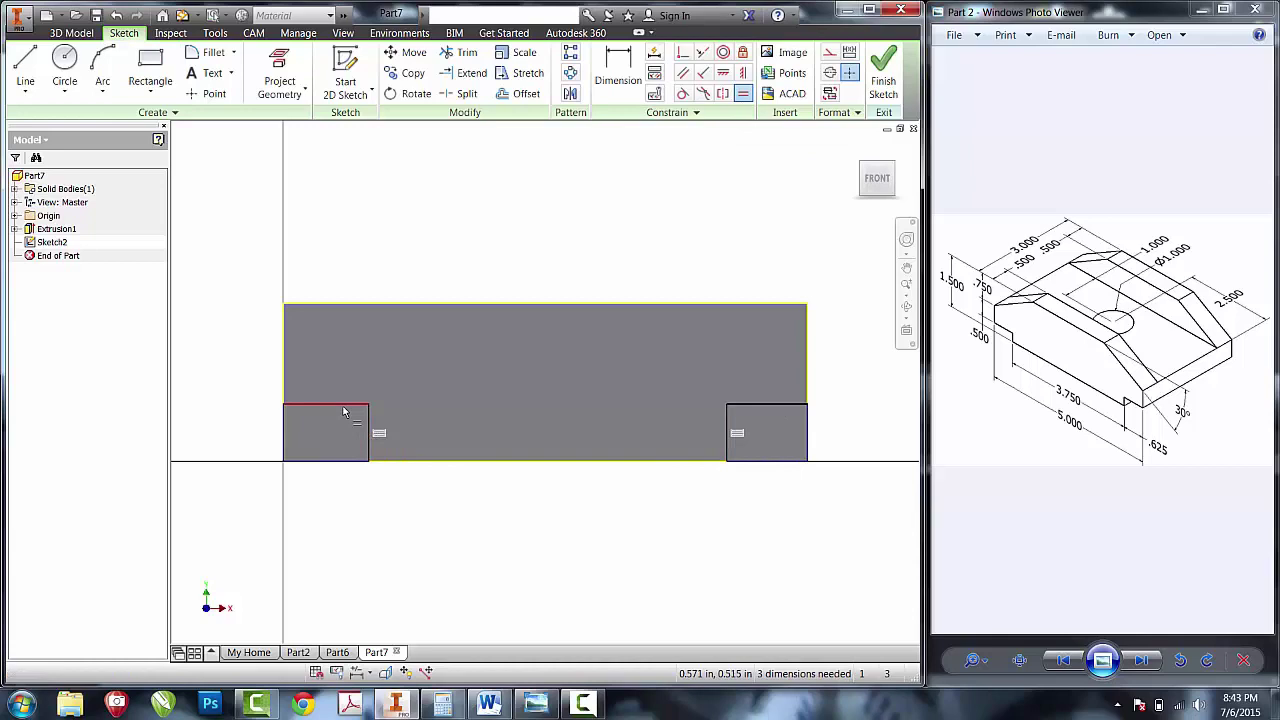
click(343, 405)
click(775, 404)
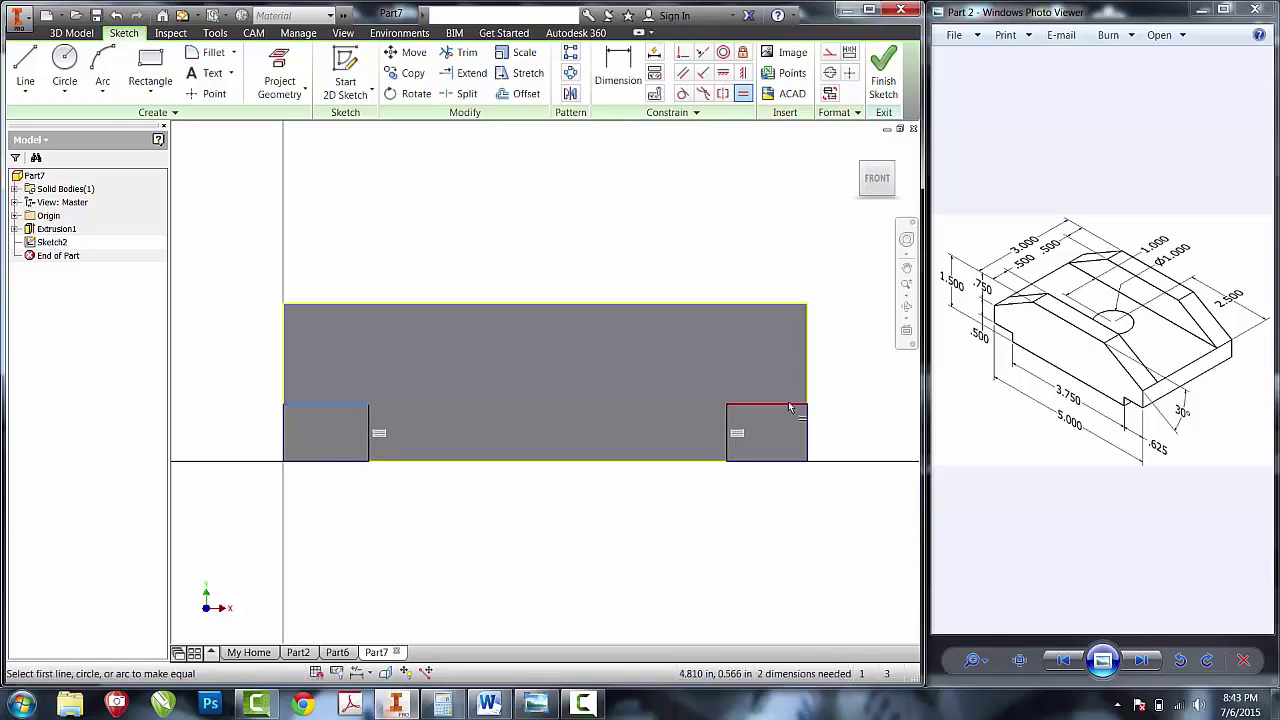
click(622, 76)
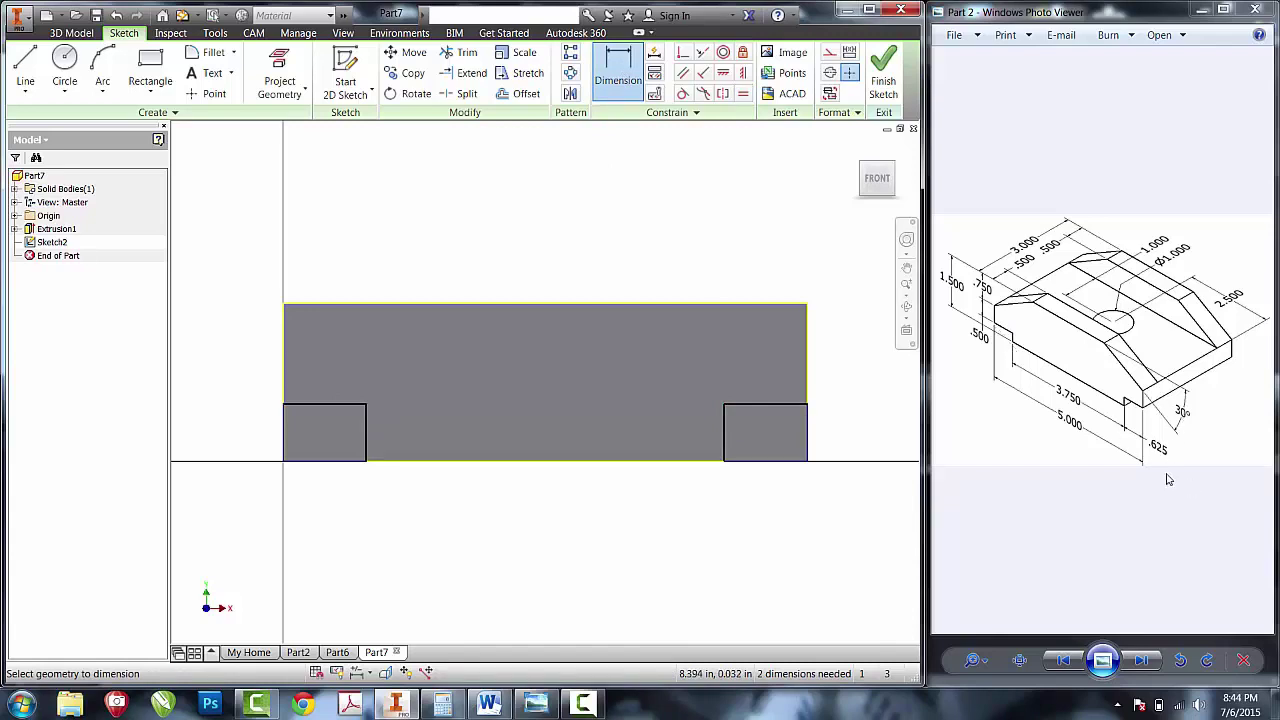
- Dimension the right rectangle .625 wide and the left rectangle 1.5-(.75+.5) tall
click(775, 404)
click(772, 398)
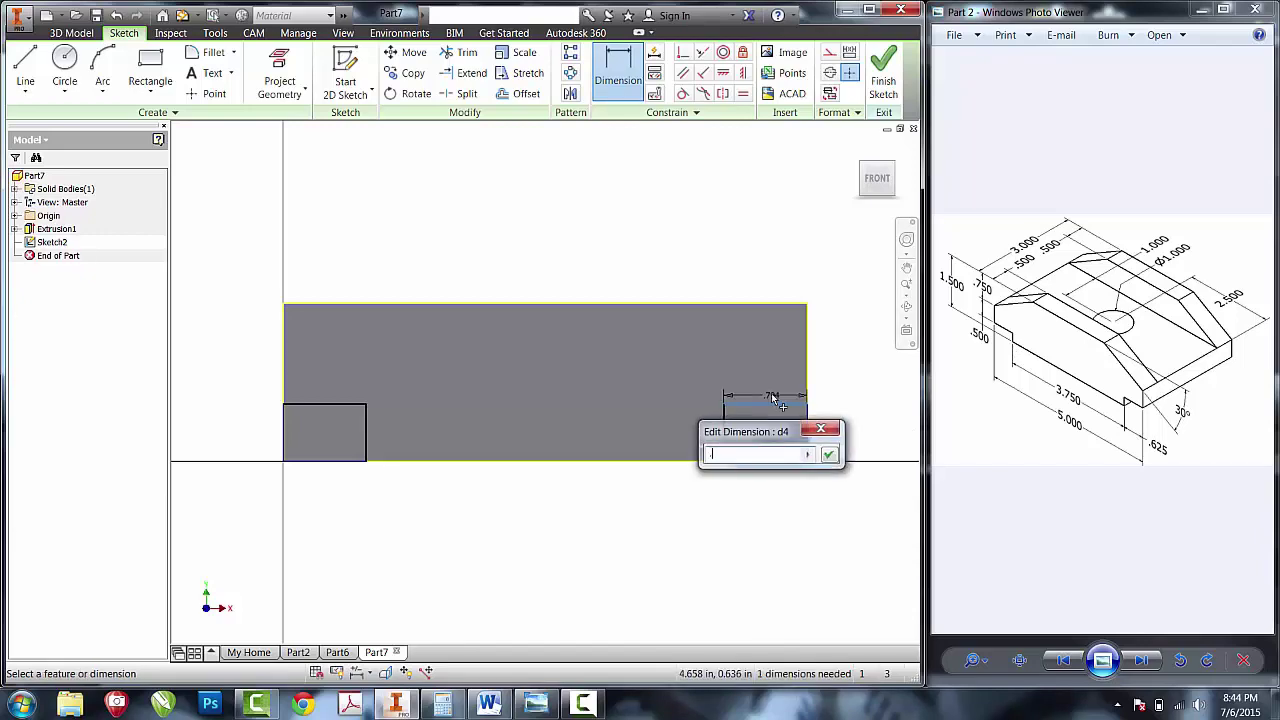
text(.625)
key(Return)
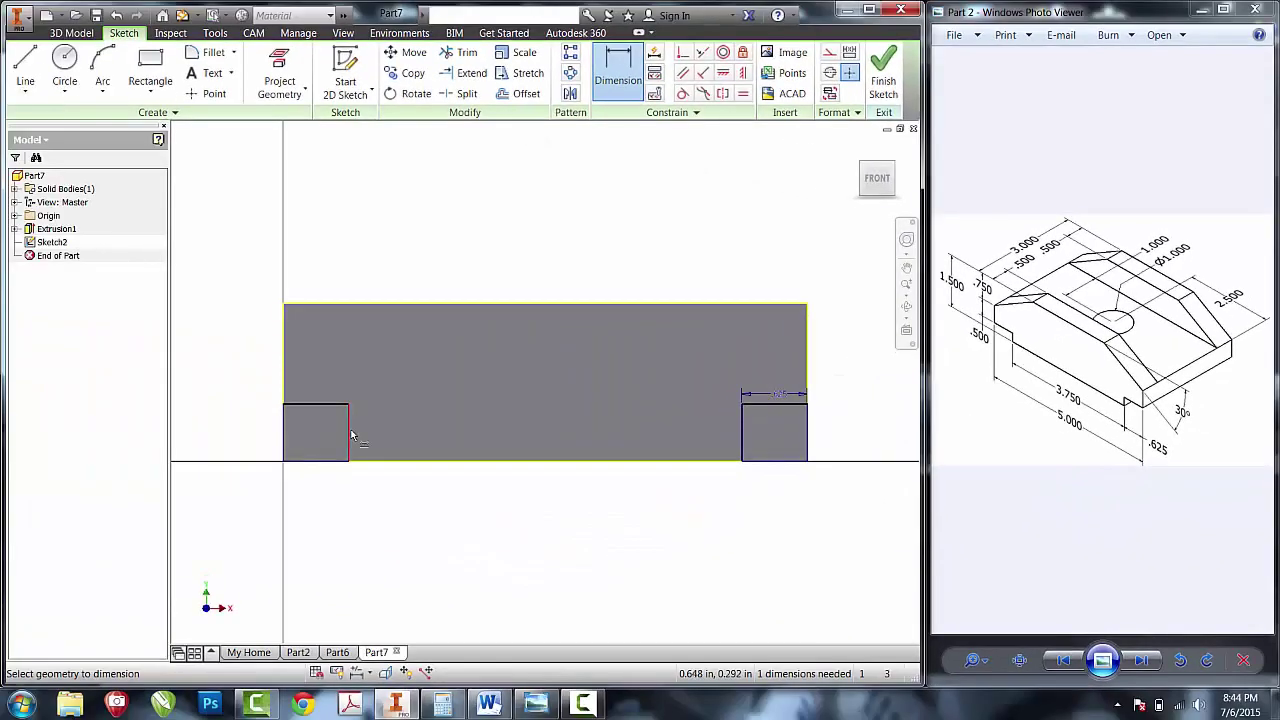
click(349, 435)
click(374, 436)
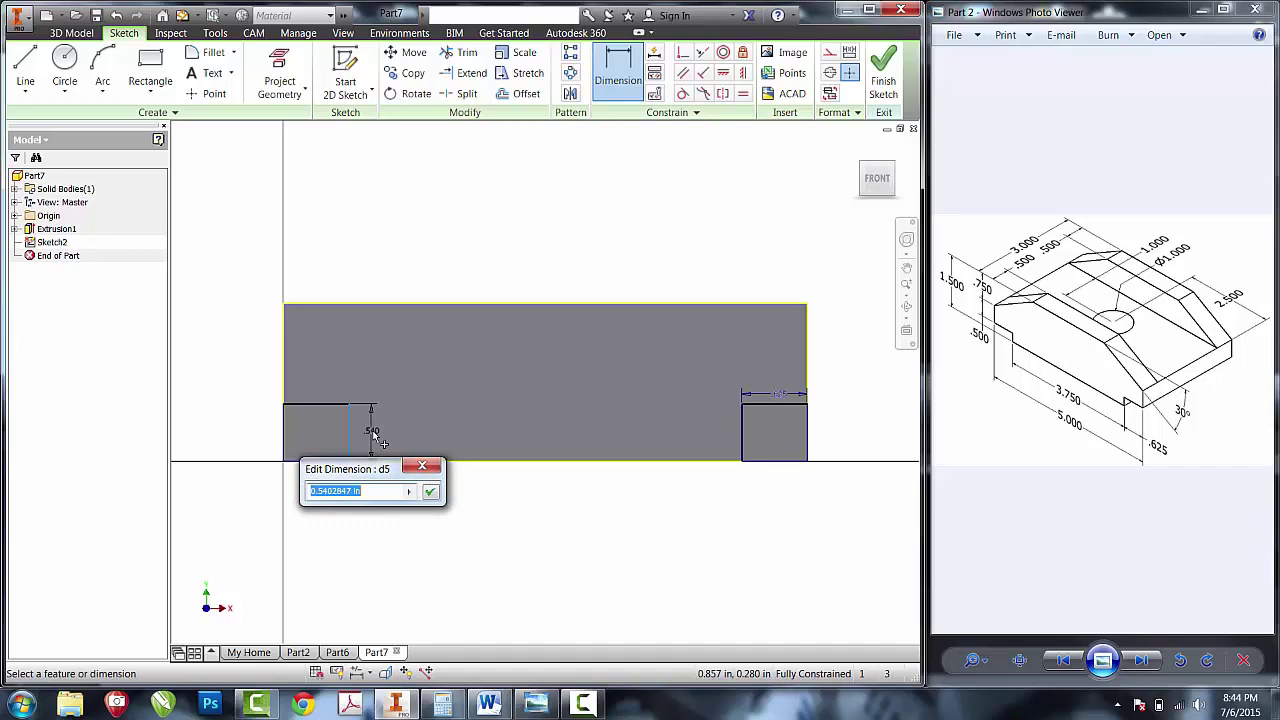
text(1.5-(.75+.5)
key(Return)
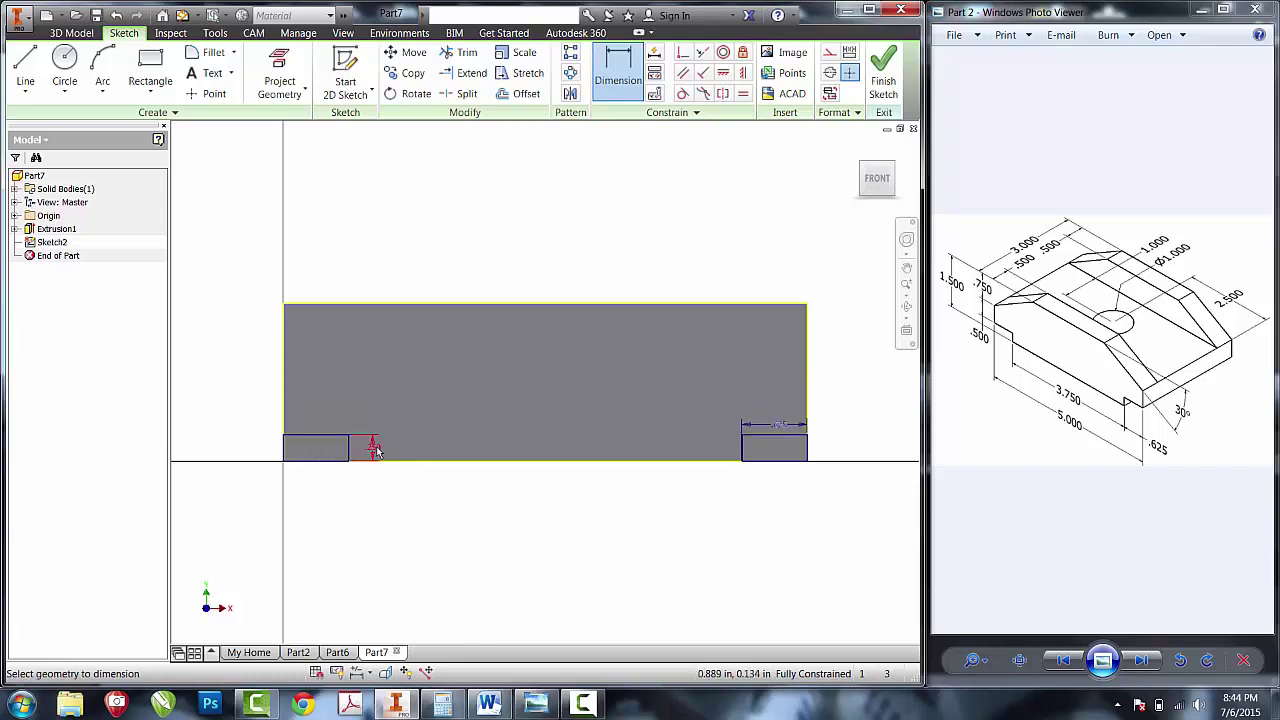
- Extrude the corner rectangle profiles as a flipped cut with Extents set to All
click(882, 88)
key(e)
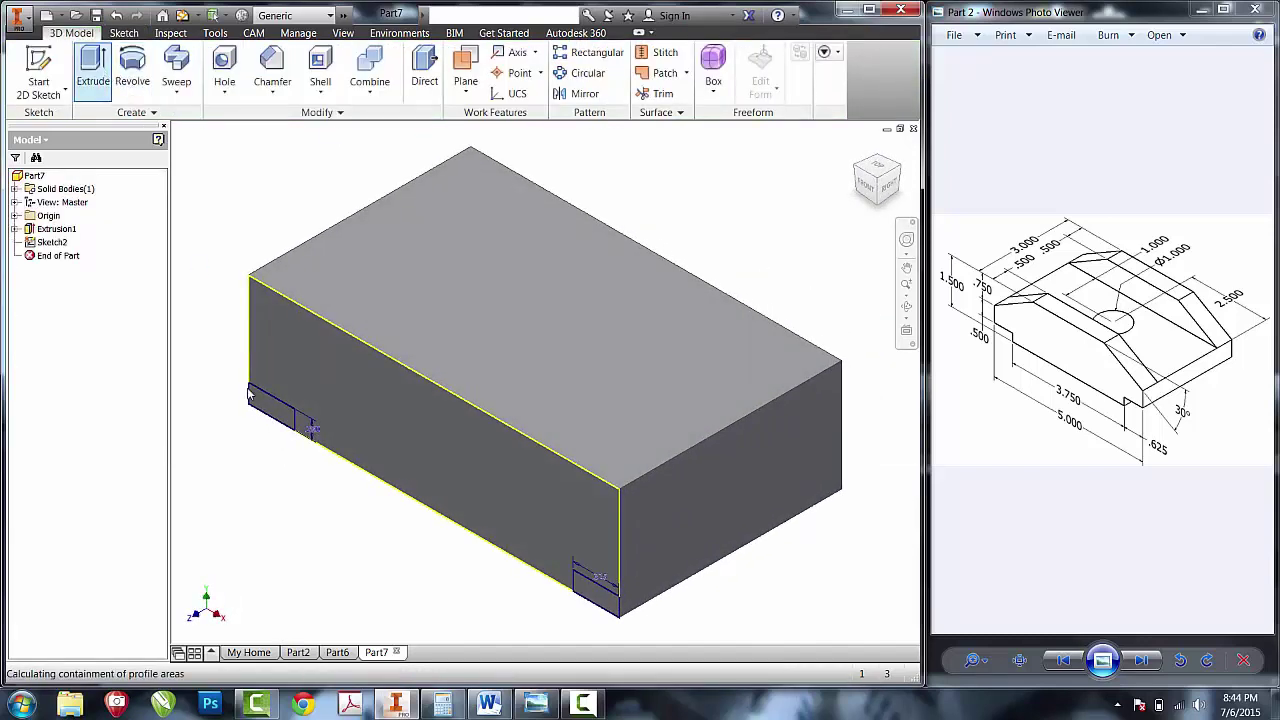
click(278, 425)
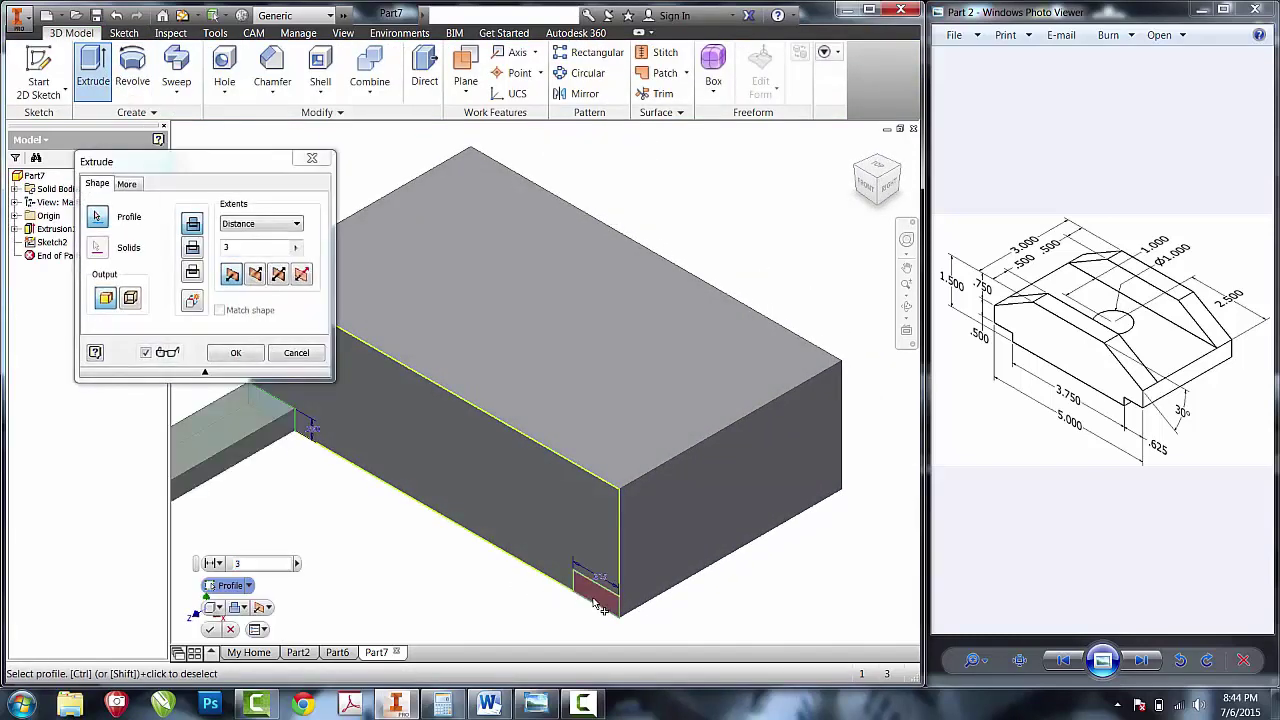
click(192, 249)
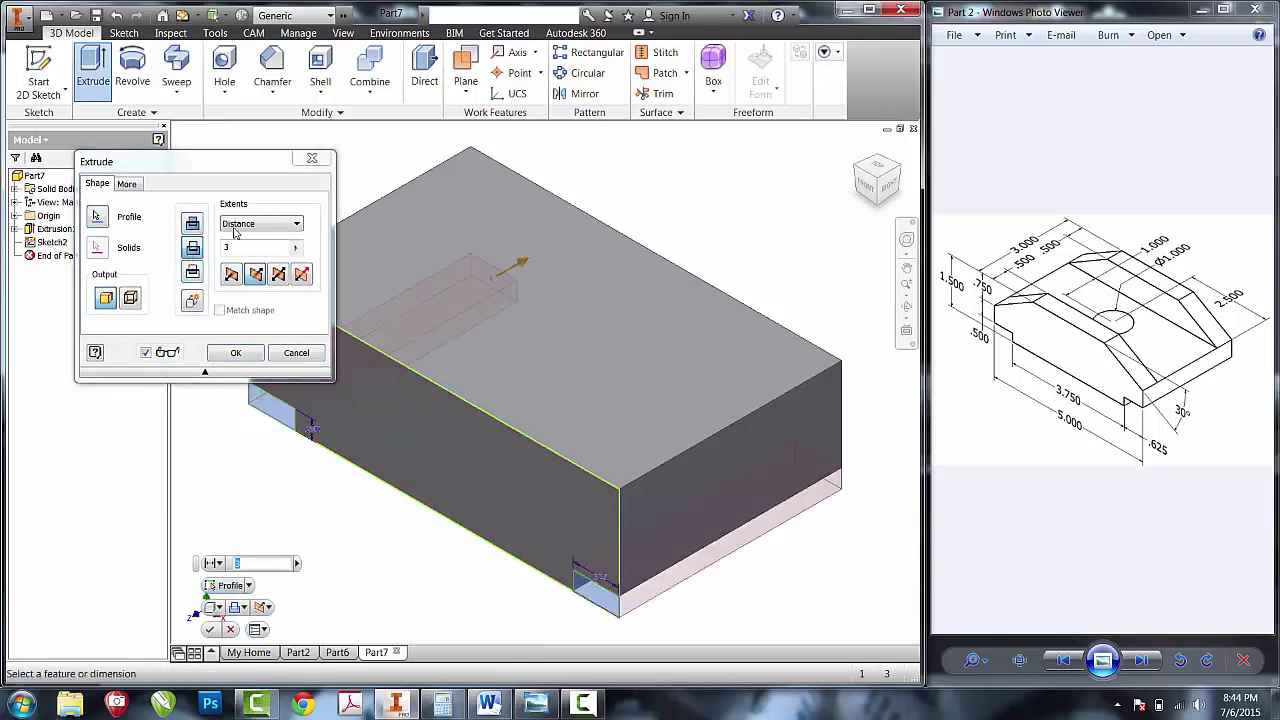
click(240, 224)
click(237, 281)
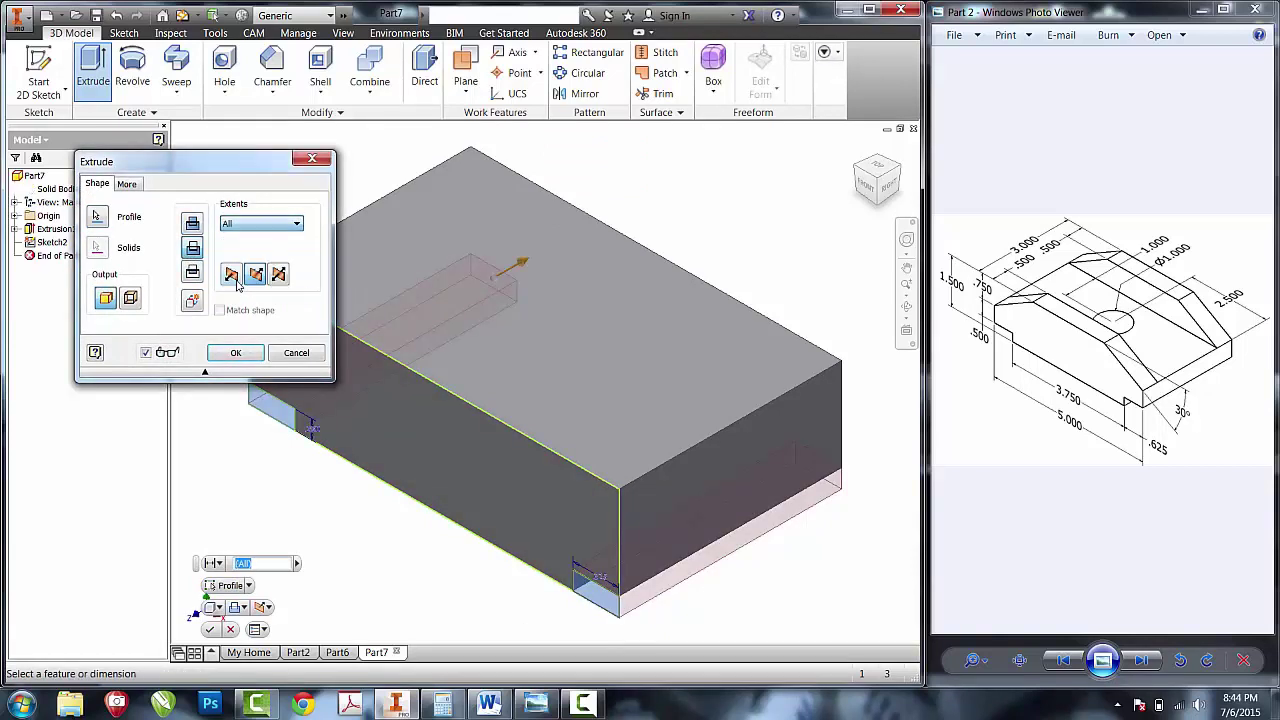
click(229, 355)
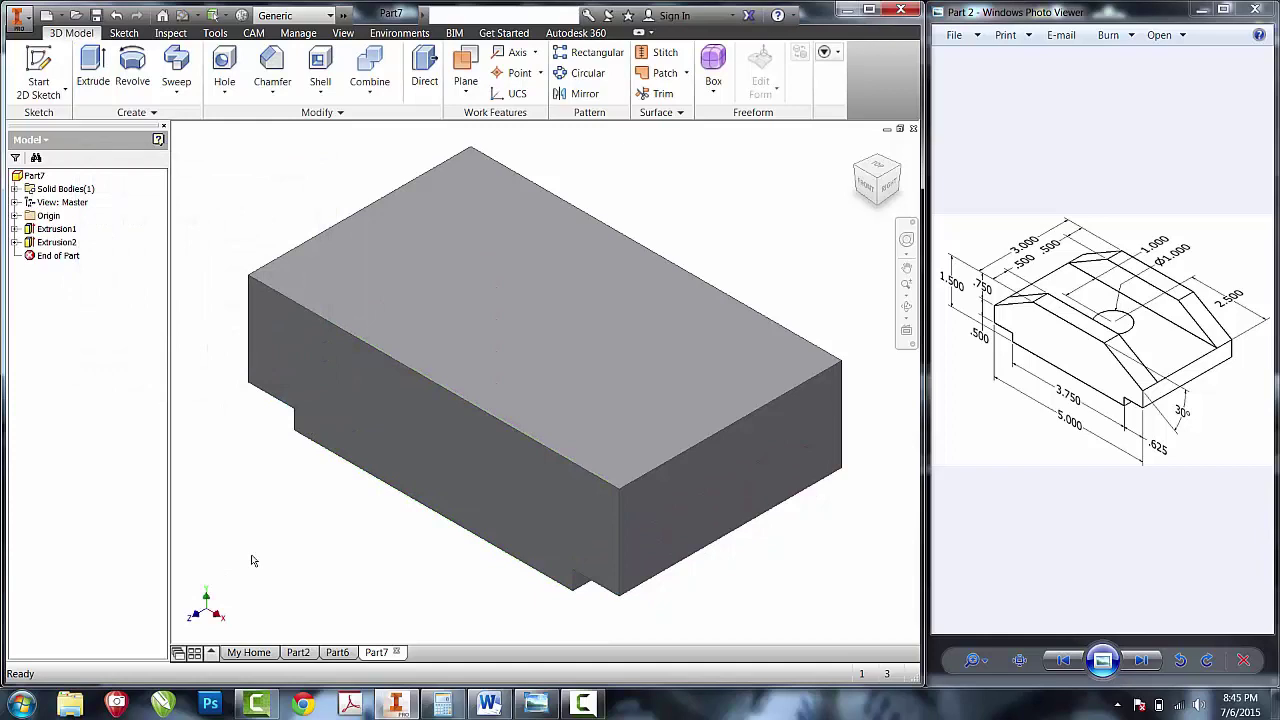
- On the end face, draw a rectangle from the top edge and centre it vertically on the bottom edge midpoint
key(s)
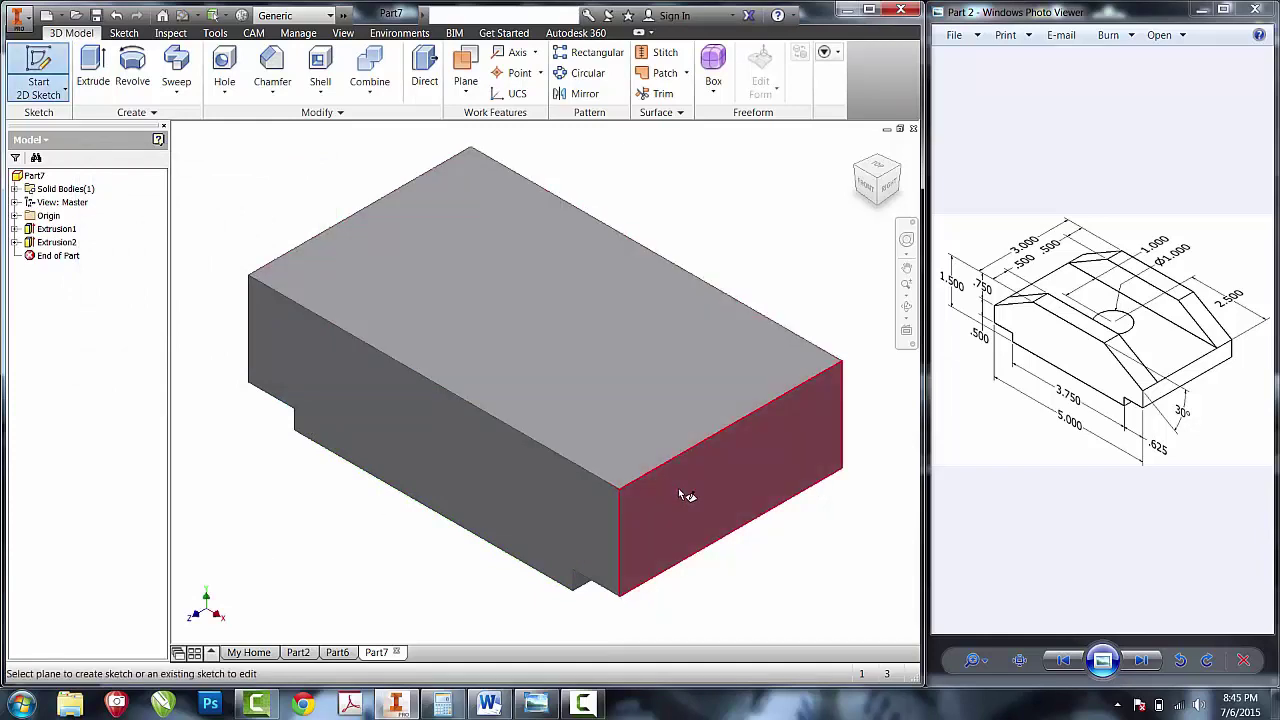
click(680, 490)
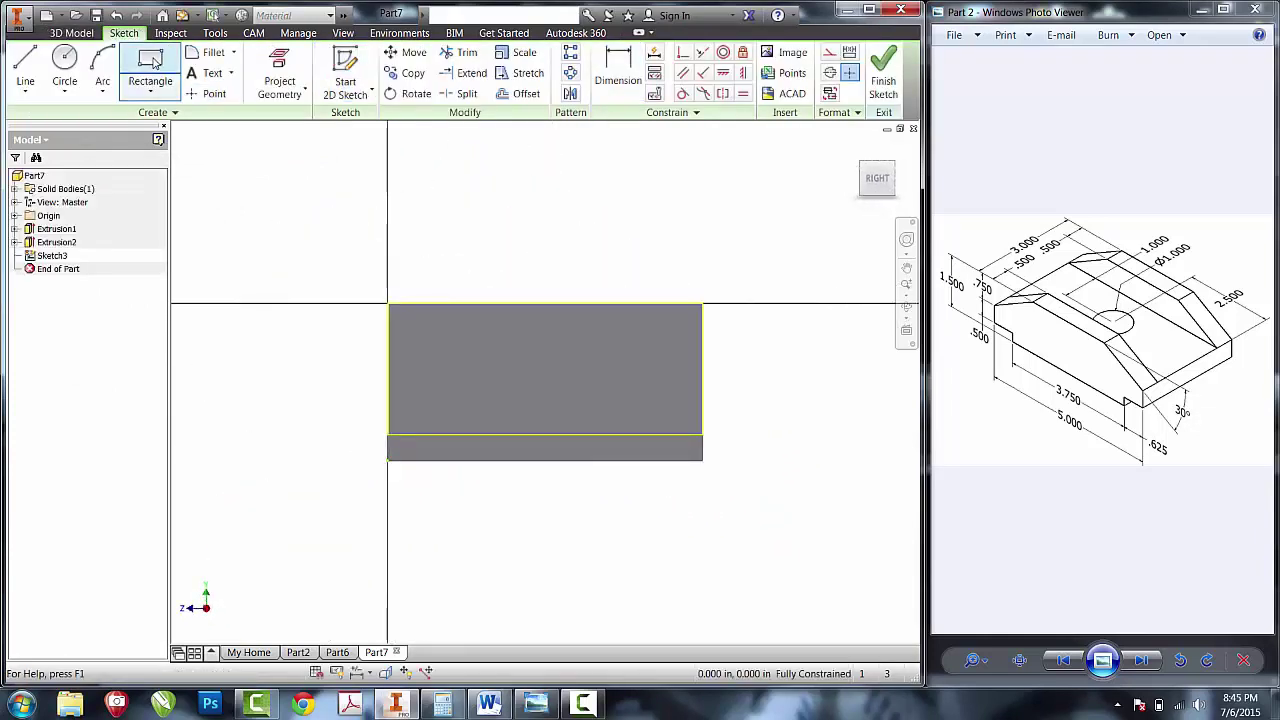
click(152, 62)
click(447, 304)
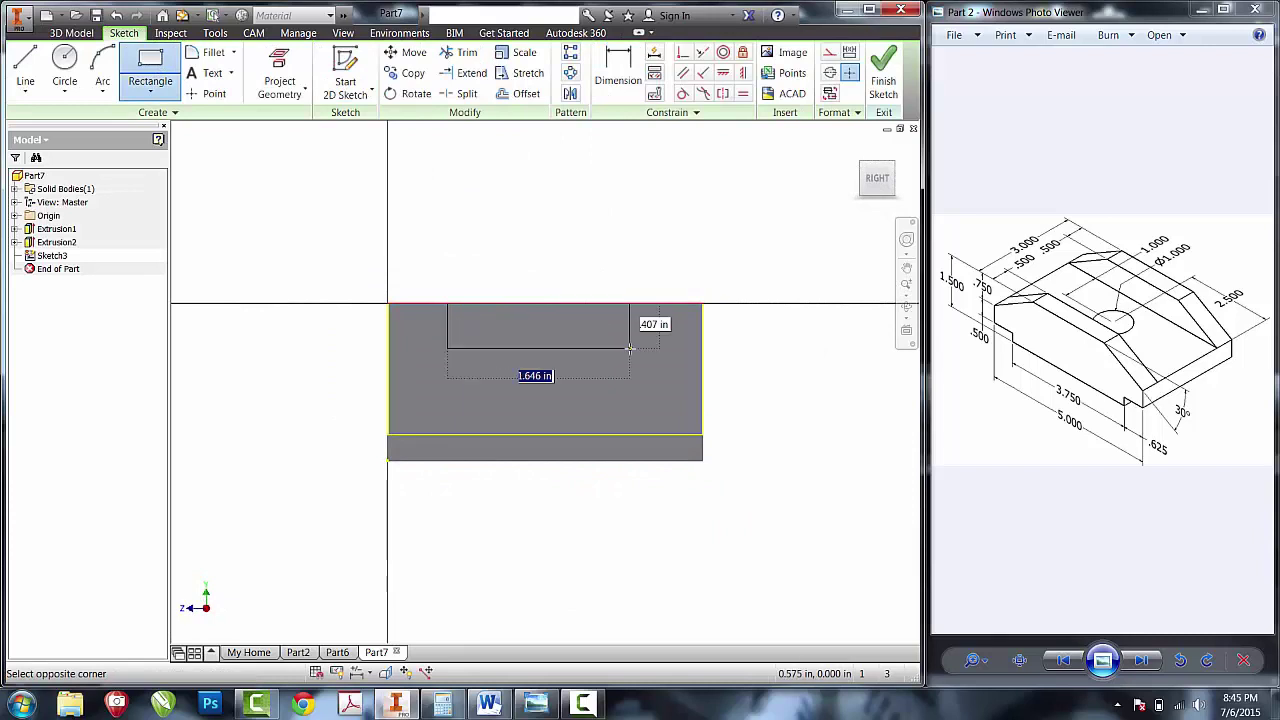
click(654, 397)
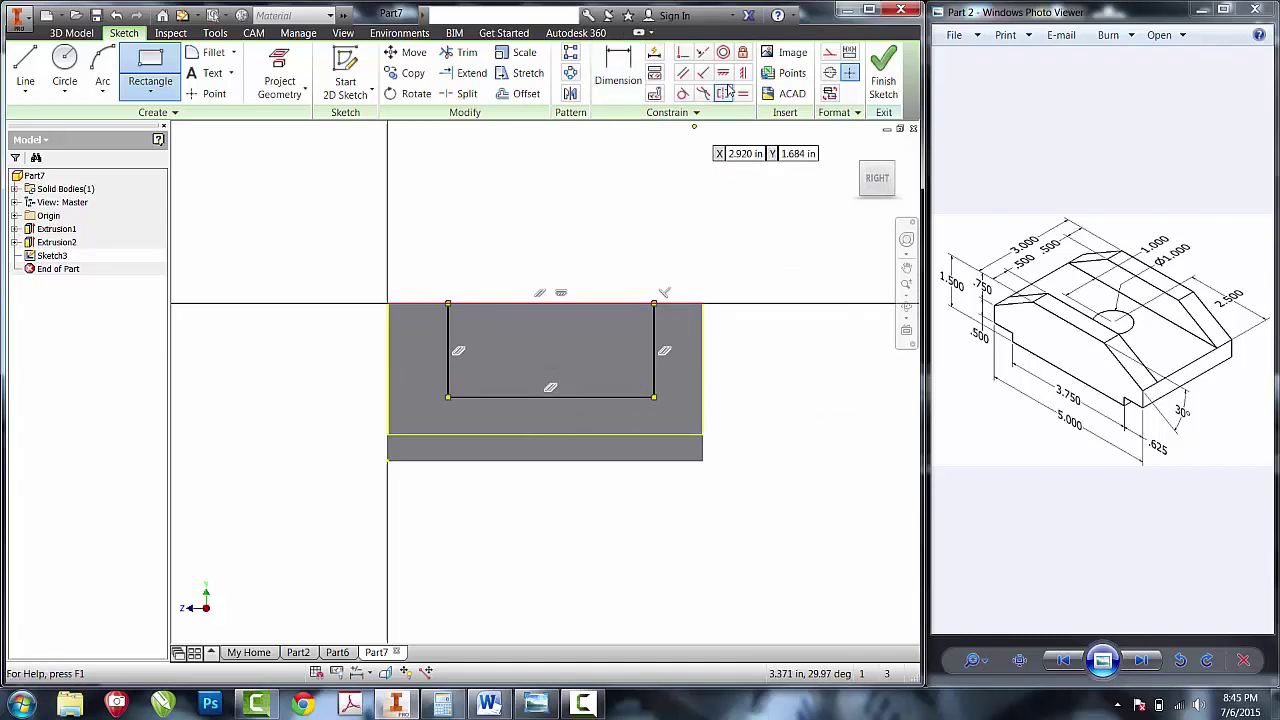
click(603, 80)
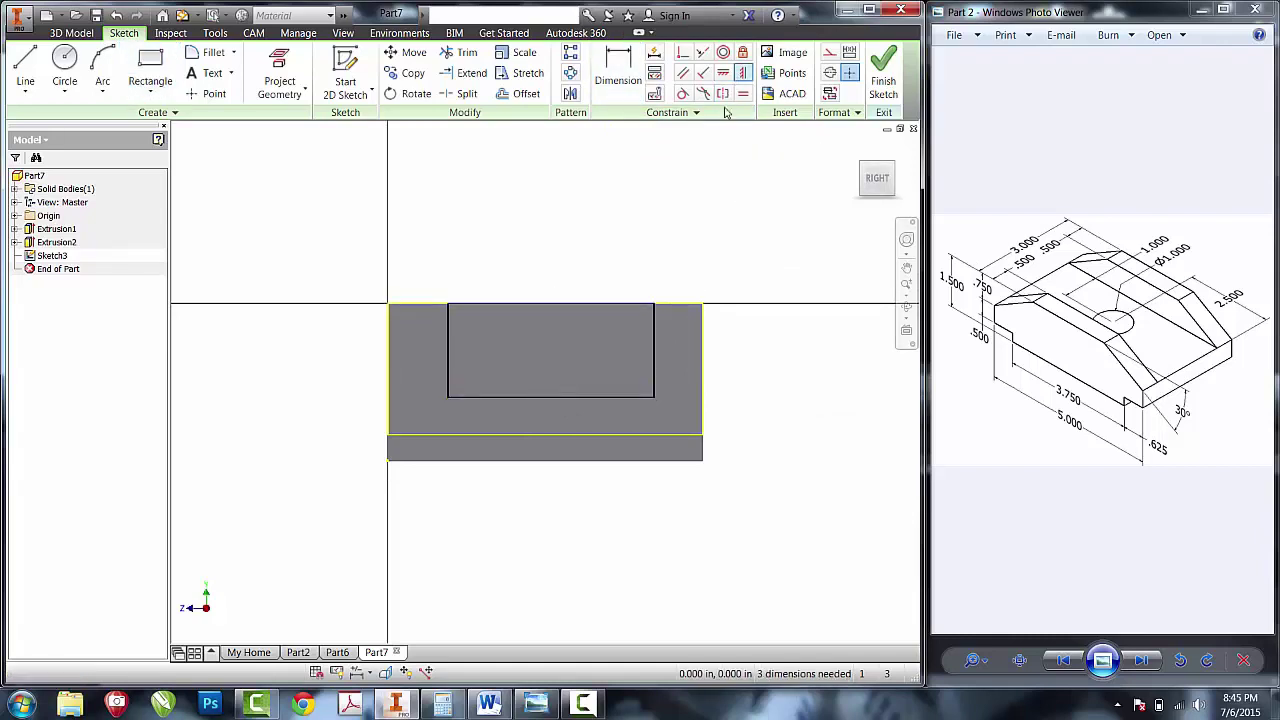
click(551, 398)
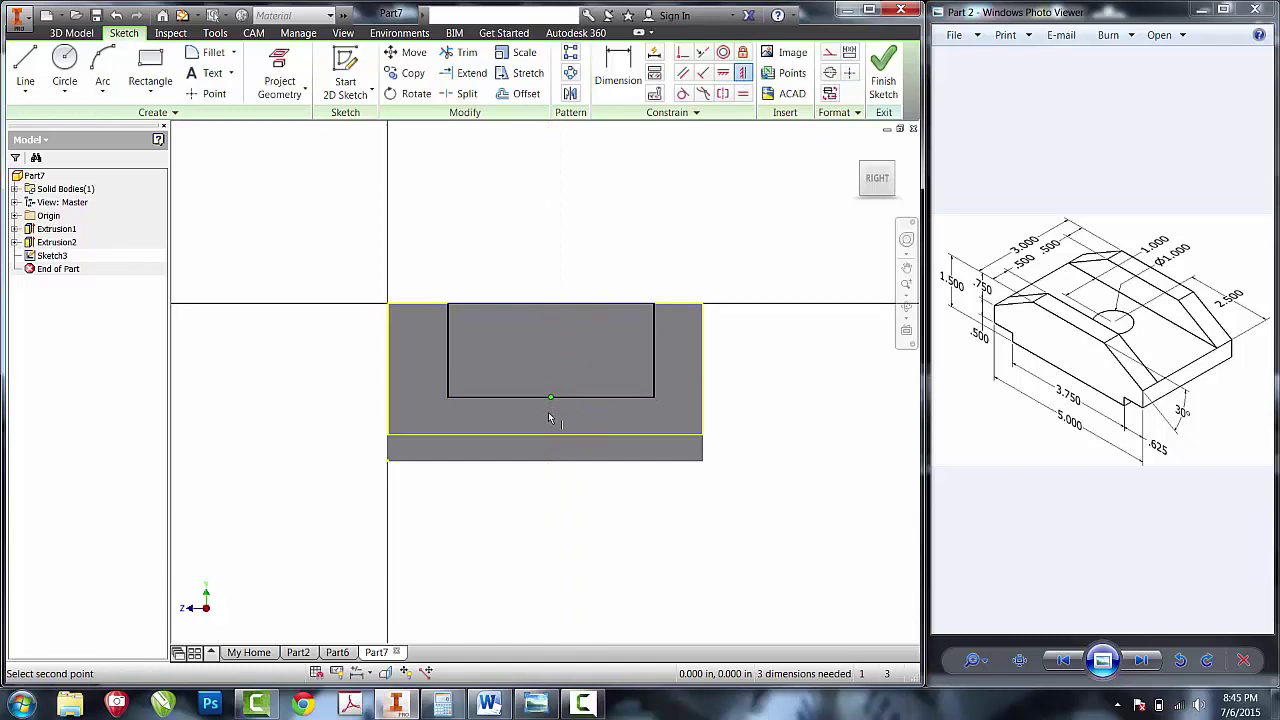
click(545, 437)
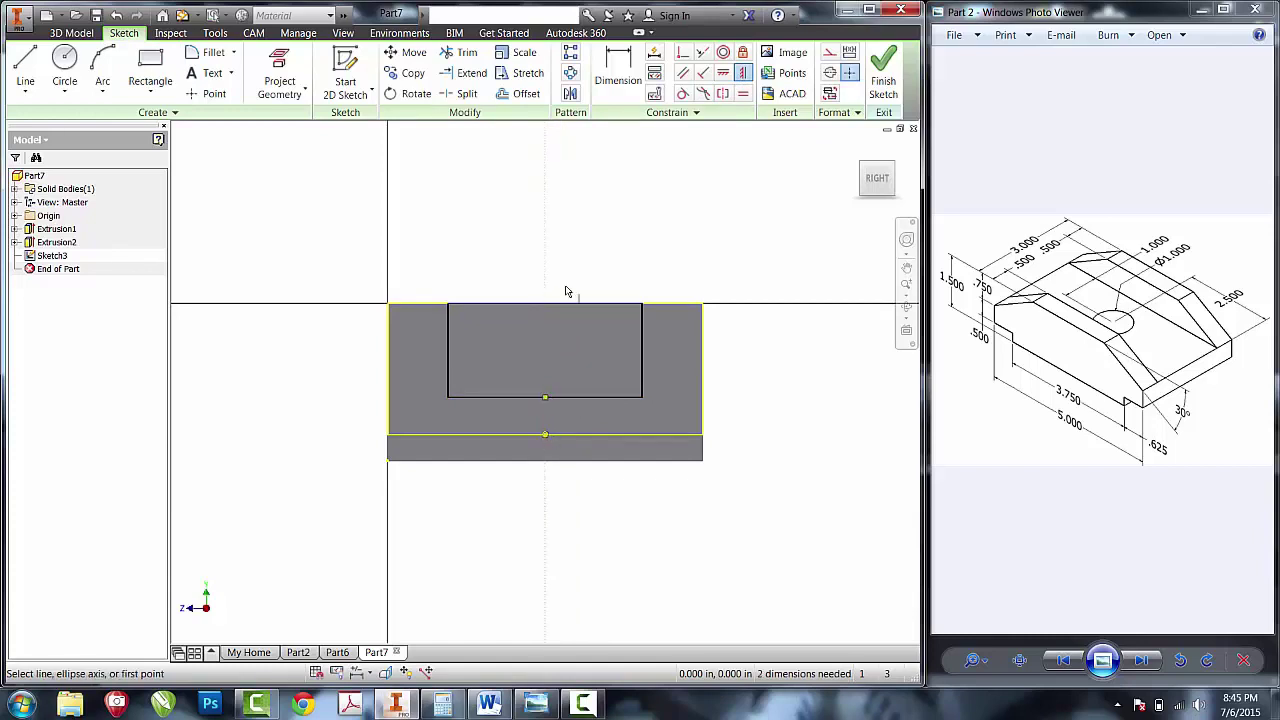
- Dimension the rectangle .500 from the side edge and .75 deep, then finish the sketch
click(619, 68)
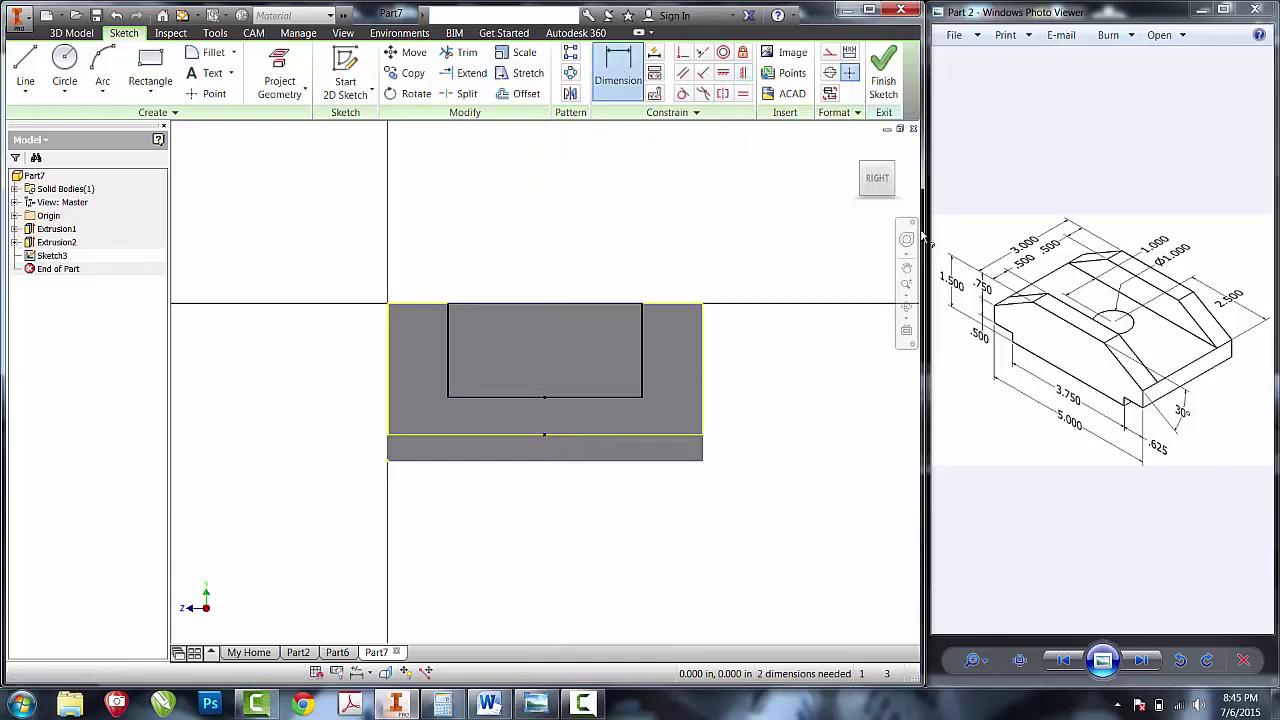
click(675, 364)
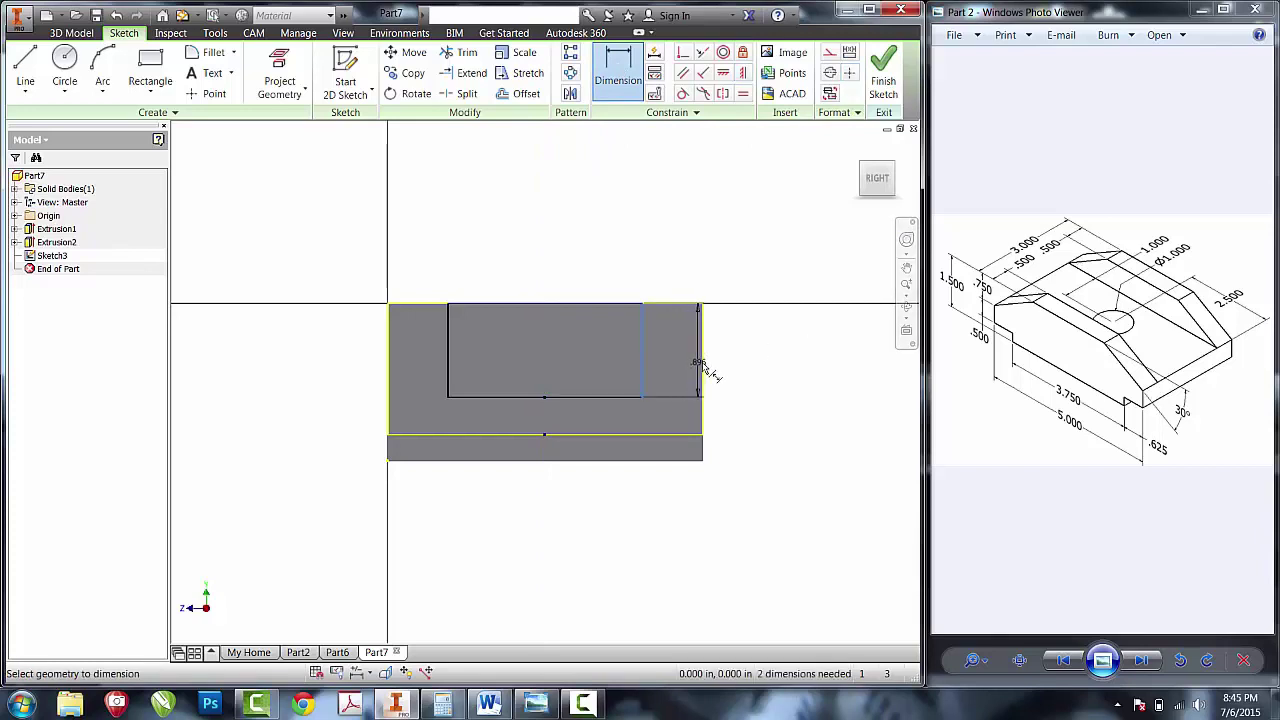
click(686, 284)
text(.5)
key(Return)
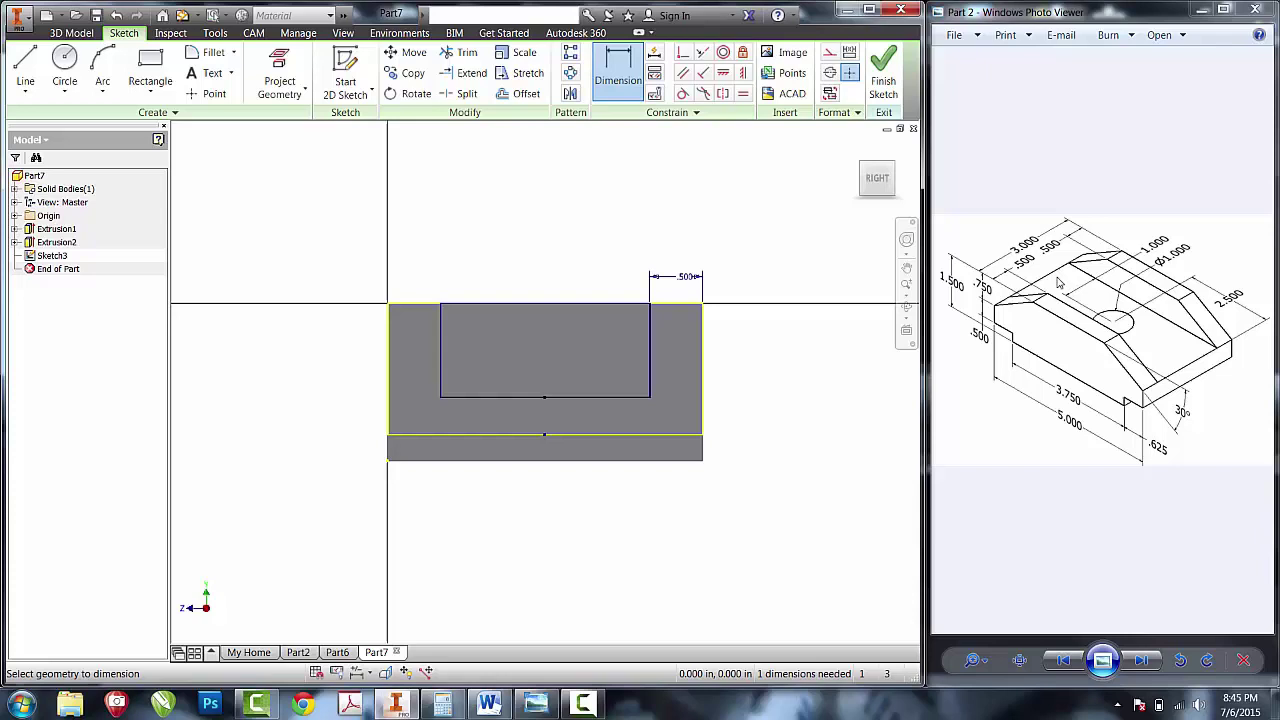
click(652, 366)
click(666, 366)
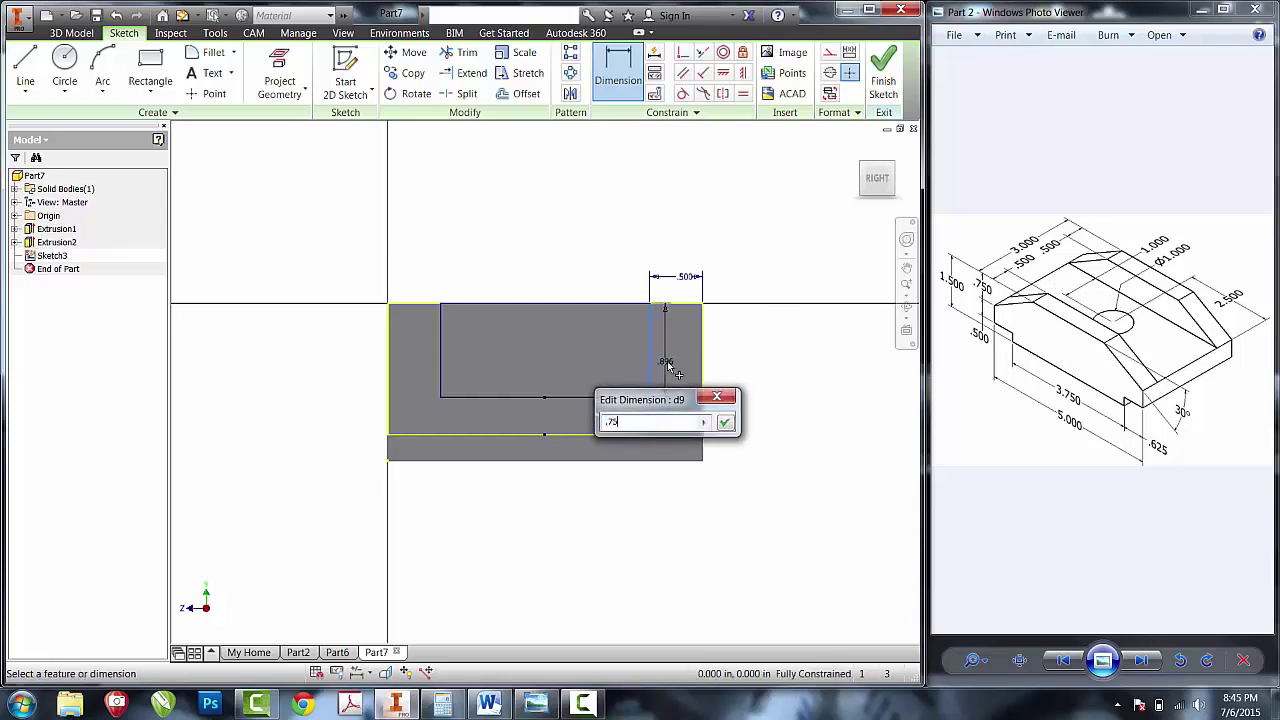
key(Return)
click(884, 85)
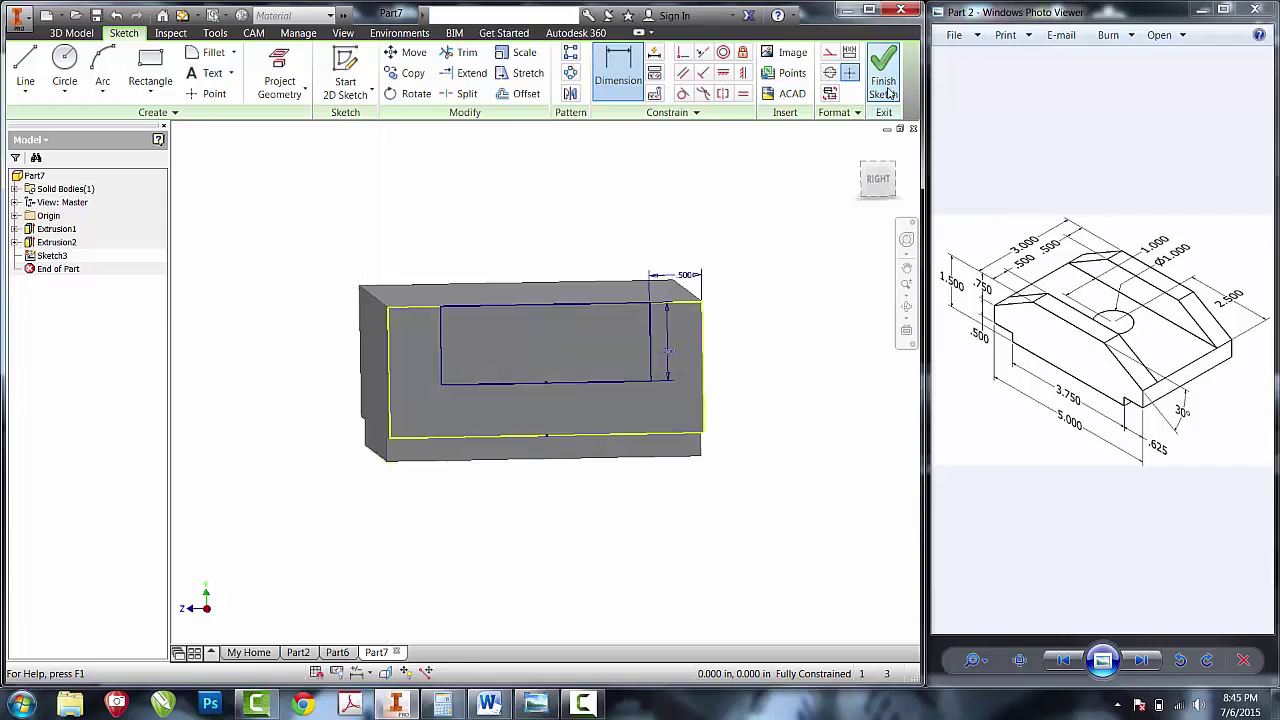
- Extrude the rectangle profile as a cut with Extents All to form the top slot
click(93, 70)
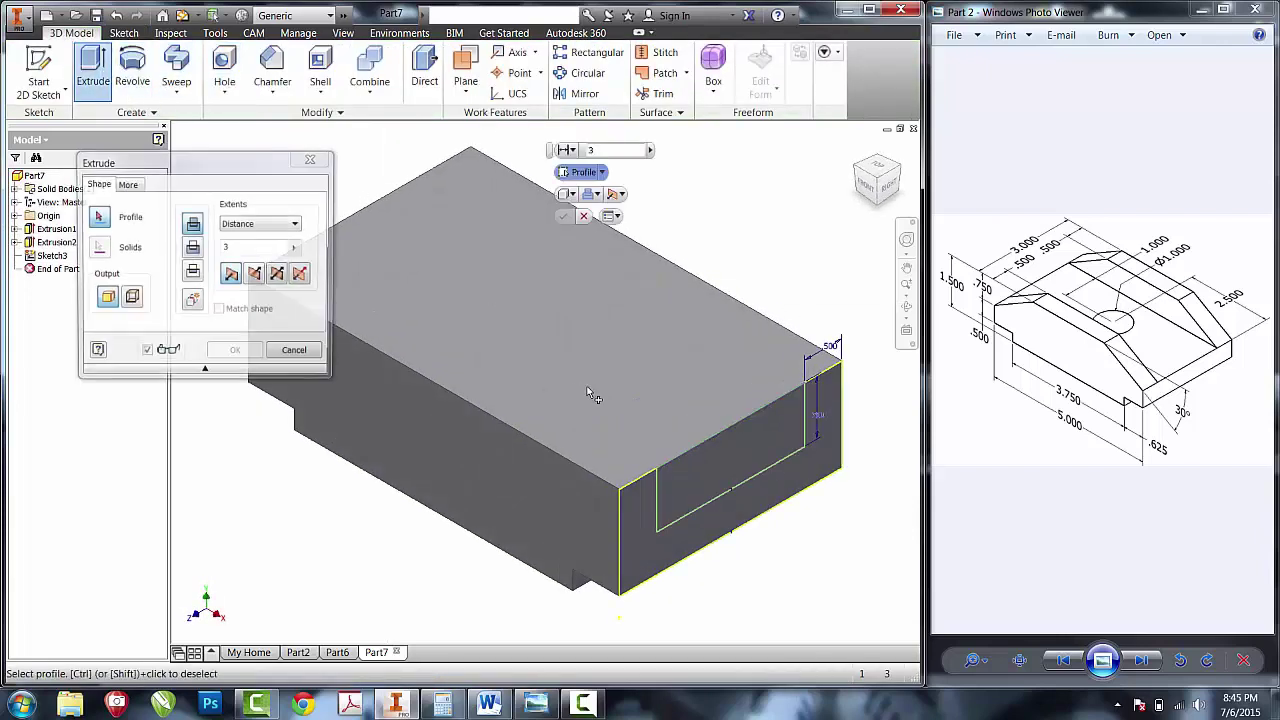
click(770, 469)
click(192, 247)
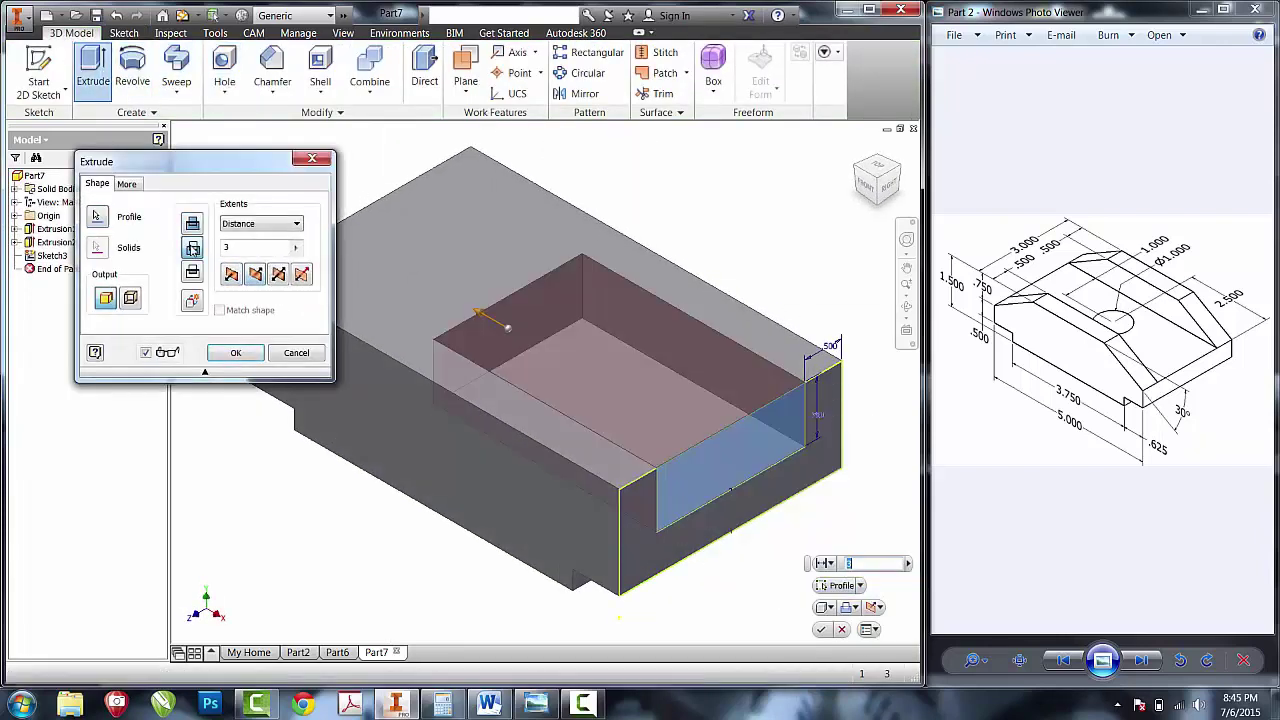
click(232, 224)
click(230, 282)
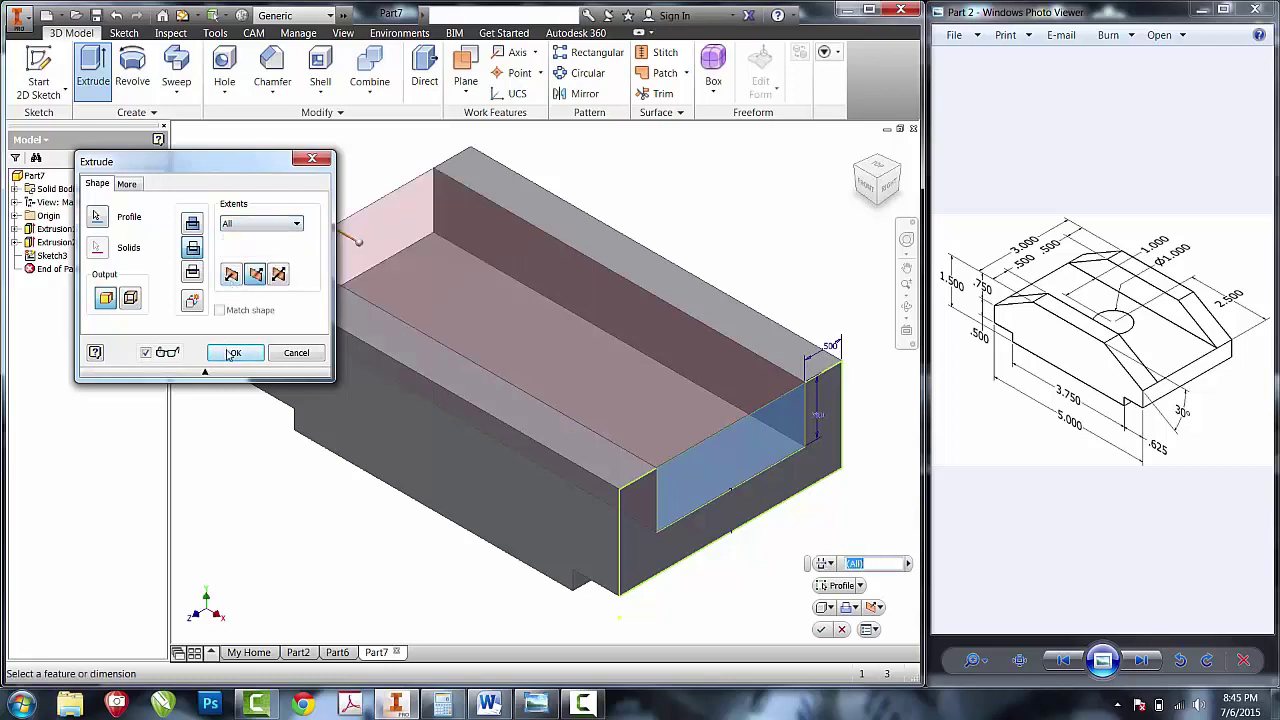
click(236, 352)
- Draw two diagonal lines across the top-left and top-right corners of the front face
key(s)
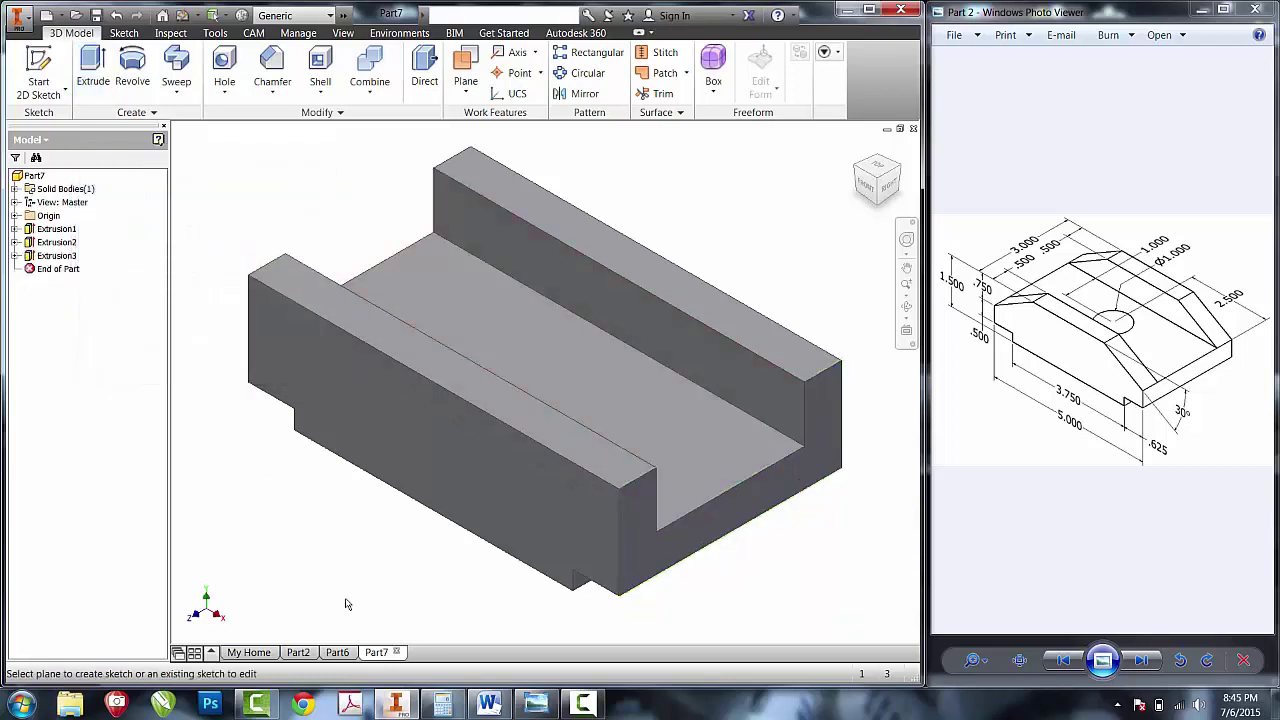
click(409, 459)
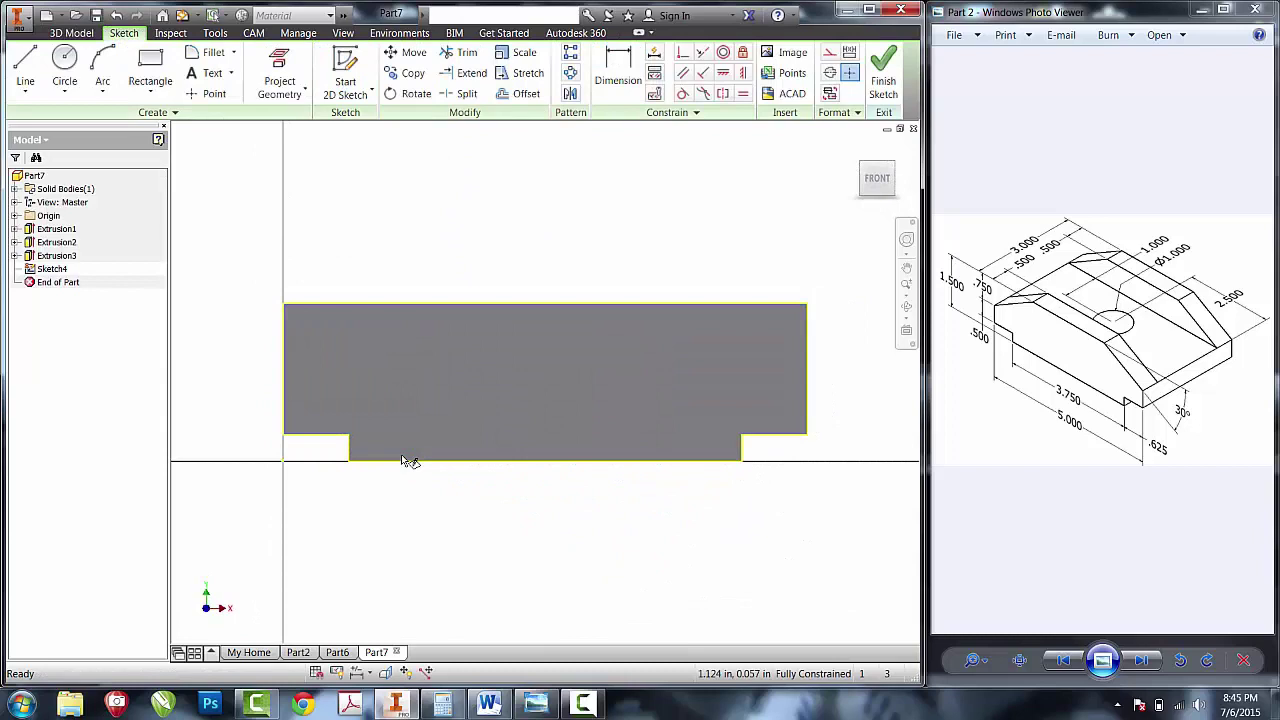
click(25, 90)
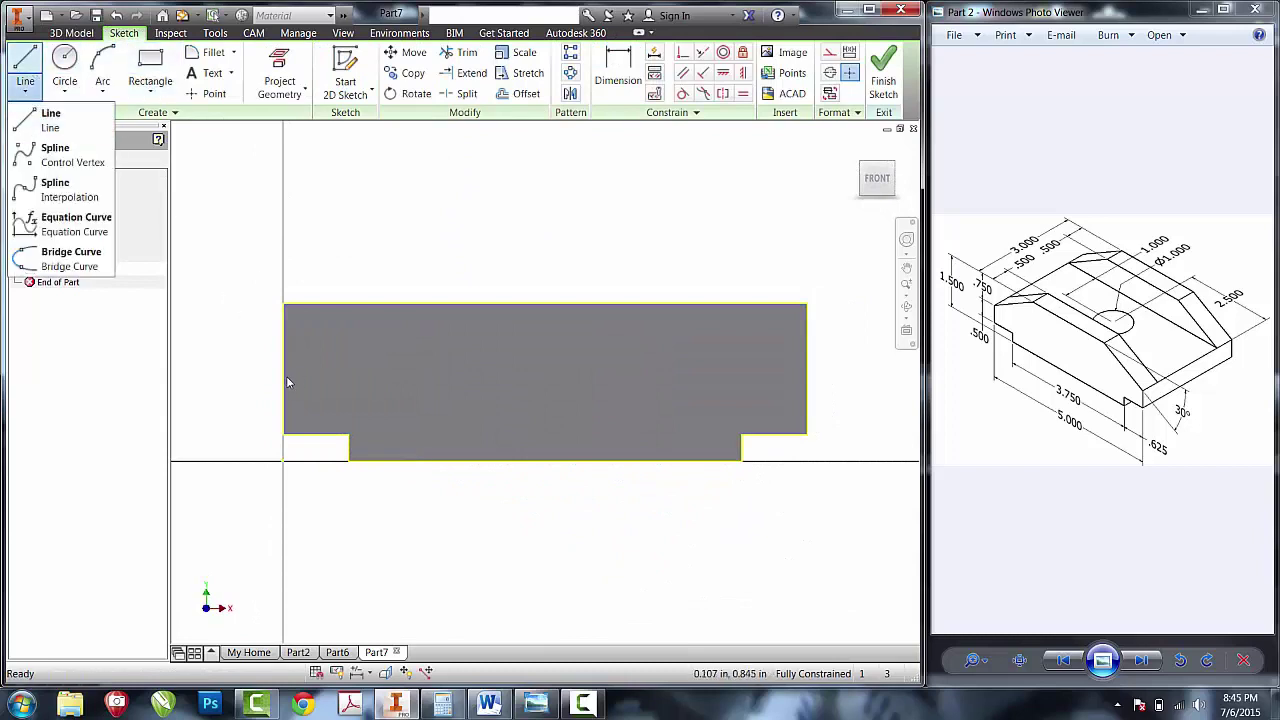
click(25, 62)
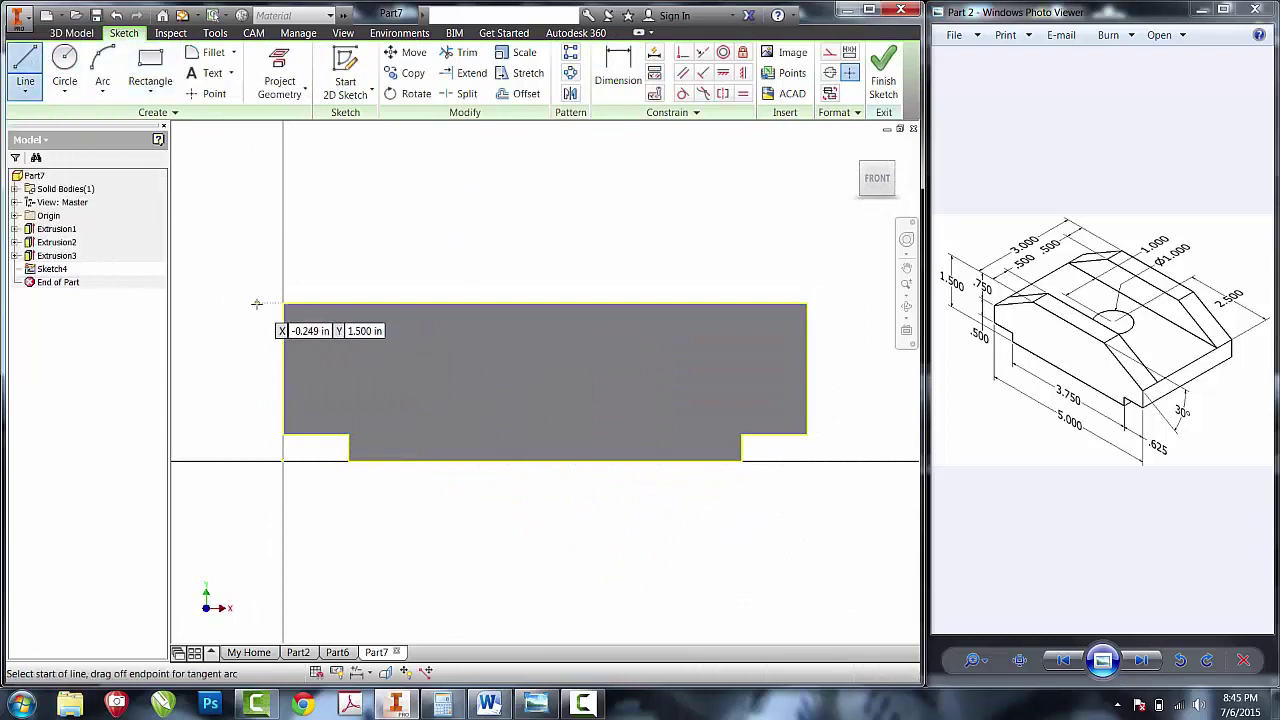
click(285, 389)
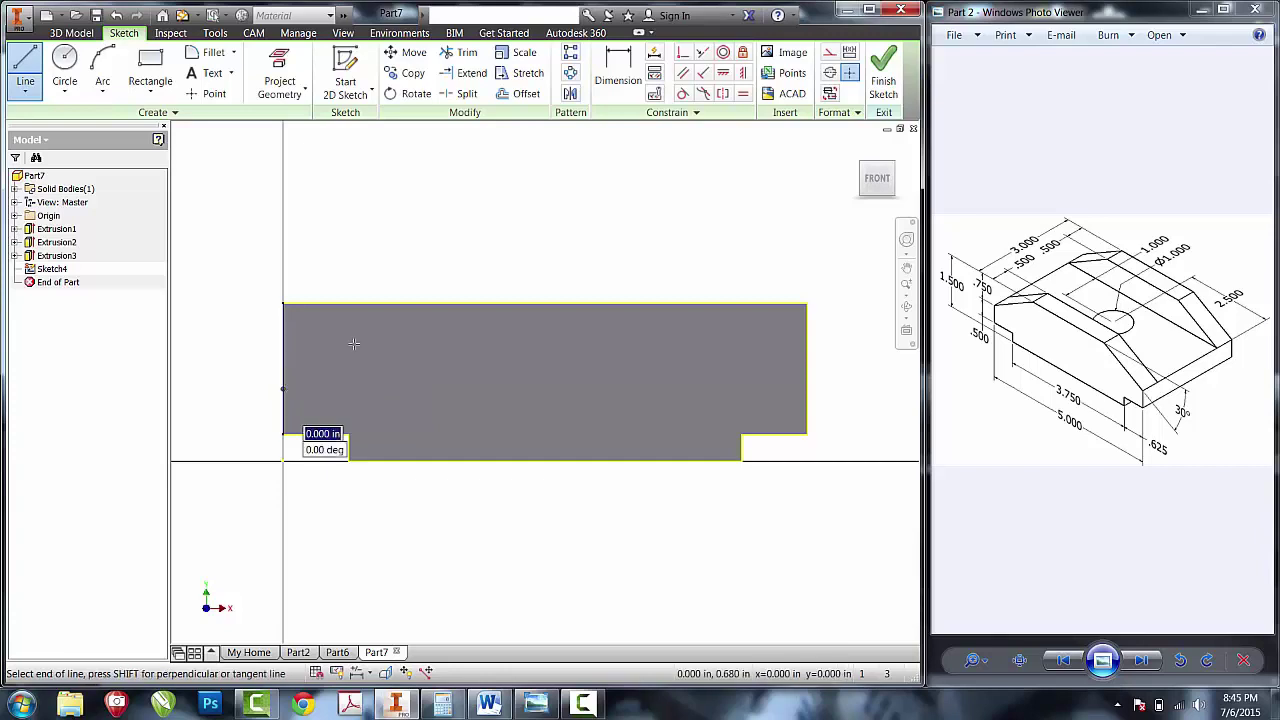
double_click(417, 302)
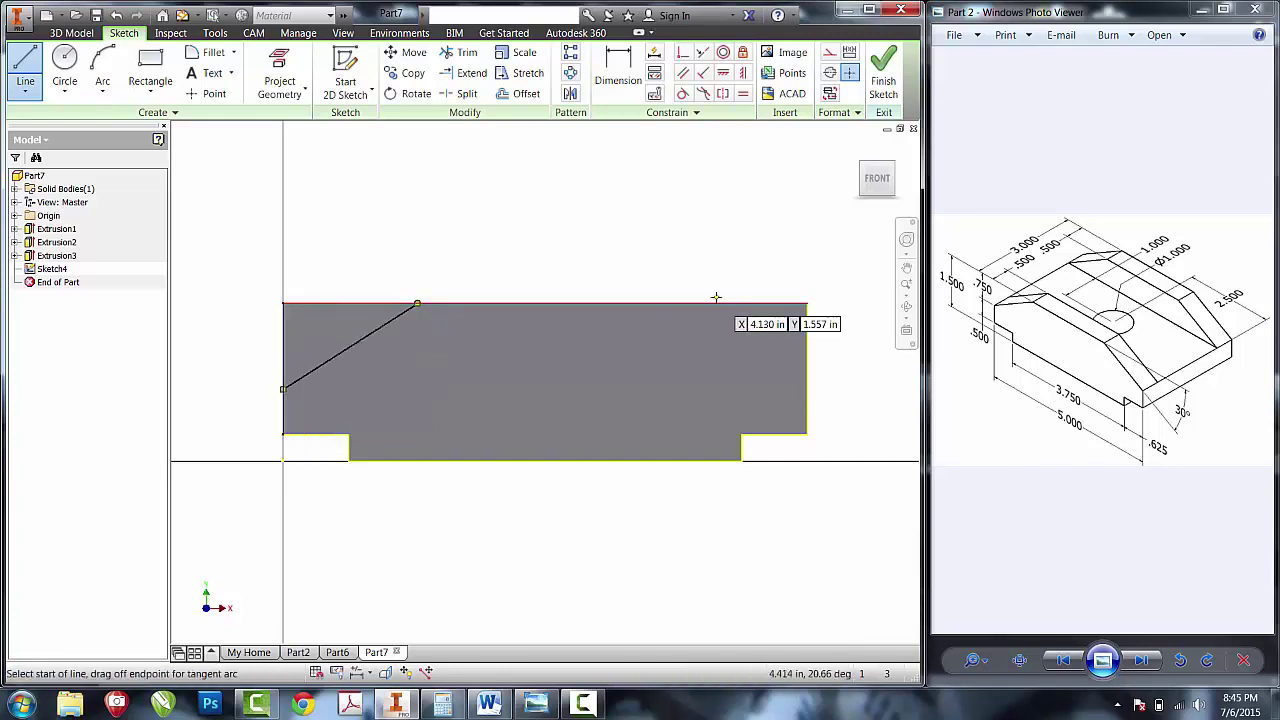
click(716, 303)
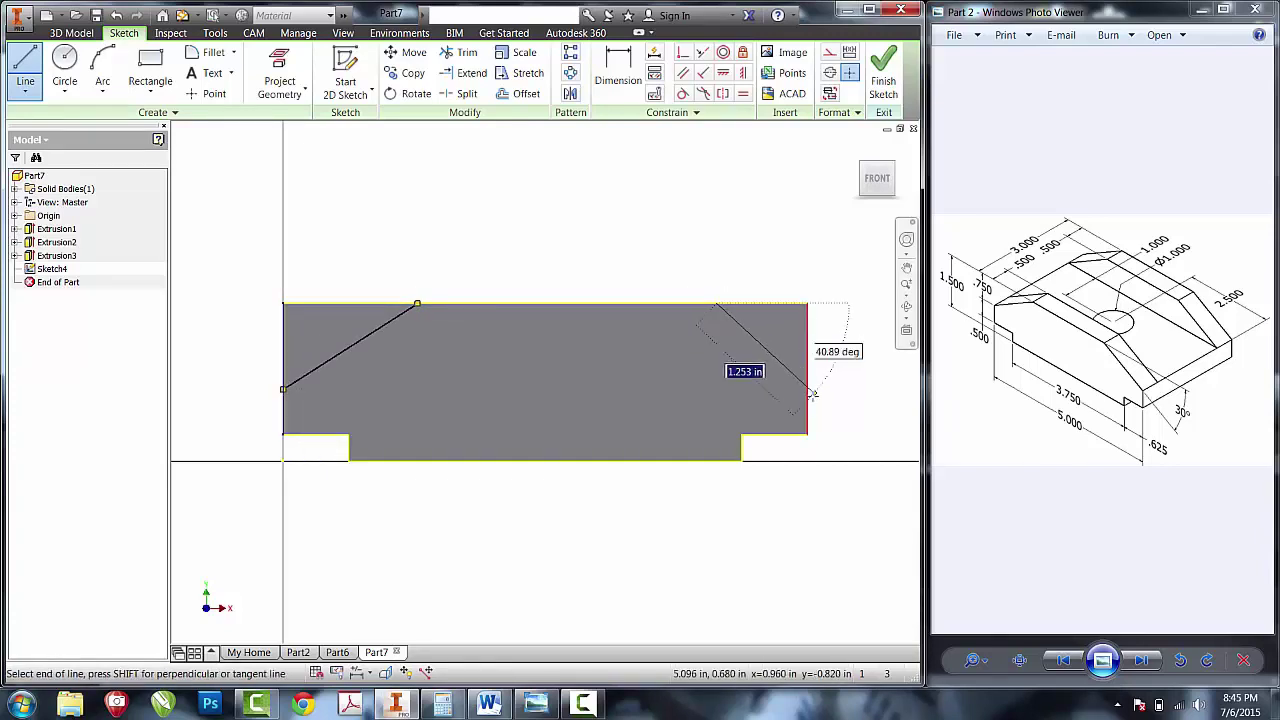
double_click(808, 400)
- Constrain the two corner diagonals to equal length
click(742, 94)
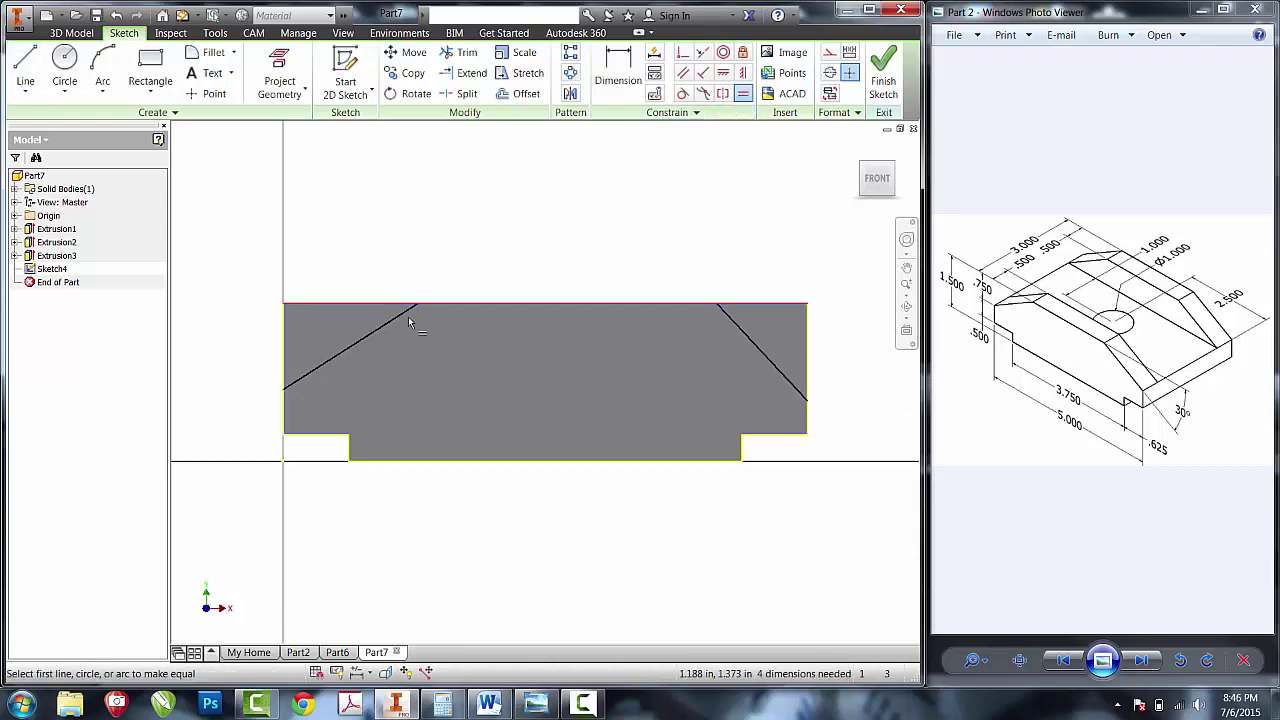
click(401, 318)
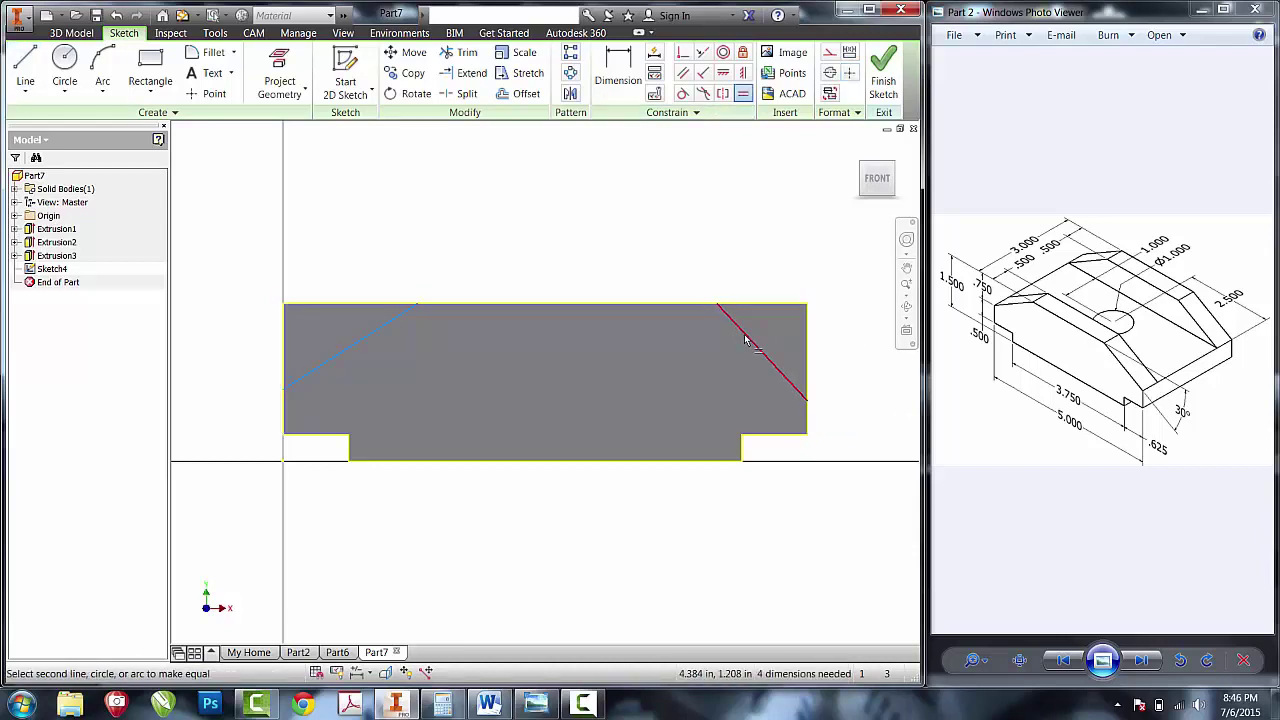
click(745, 344)
click(614, 78)
click(614, 78)
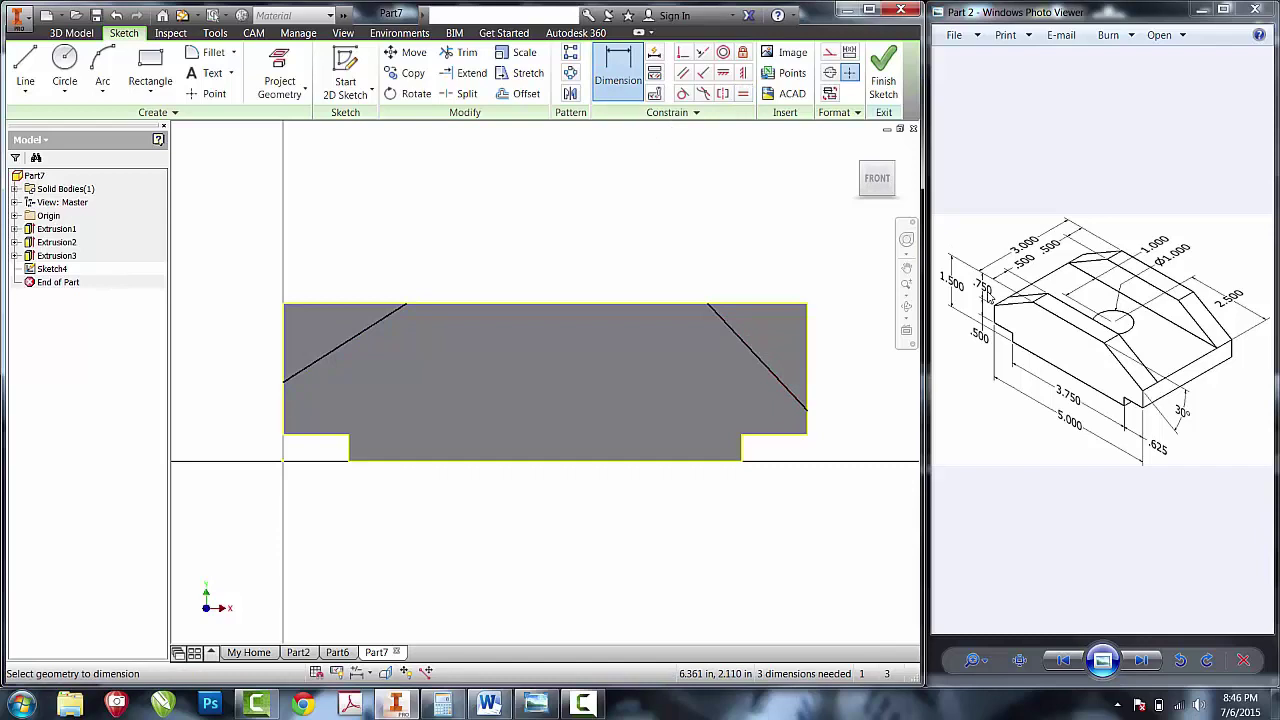
- Dimension the right end's vertical drop to .75 and constrain the chamfer line endpoints together
click(787, 303)
click(810, 410)
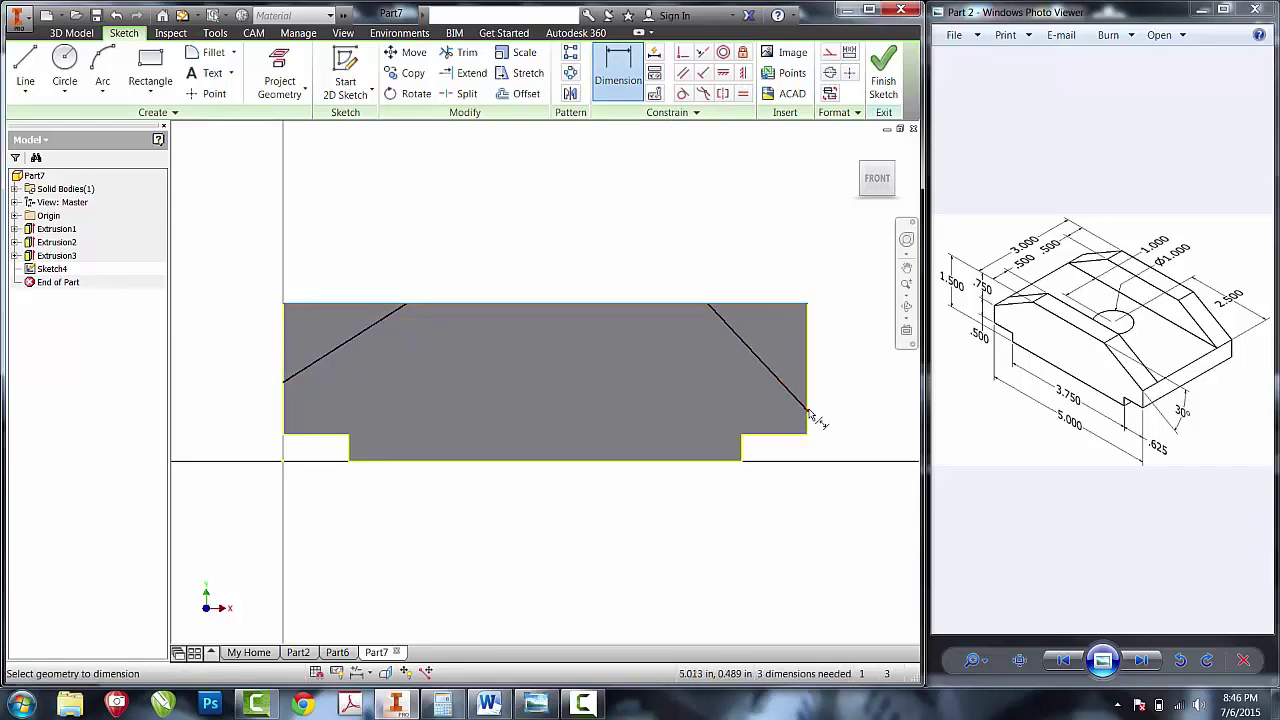
click(843, 379)
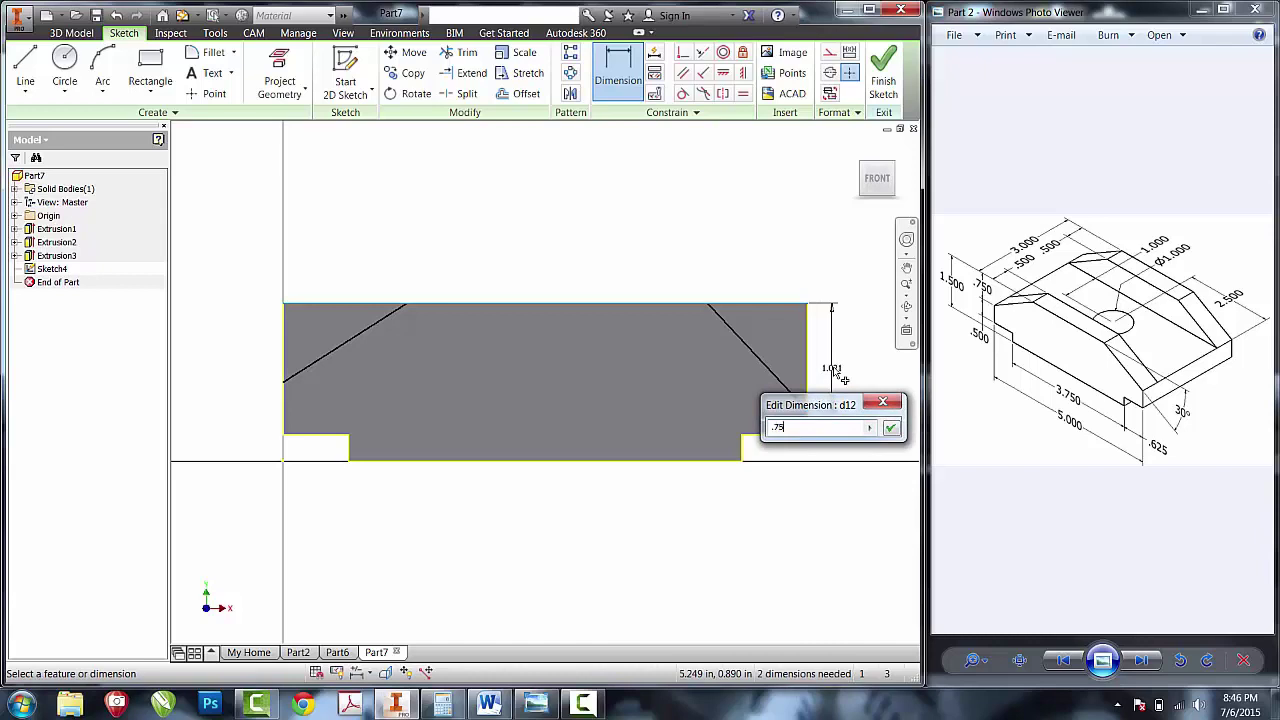
key(Return)
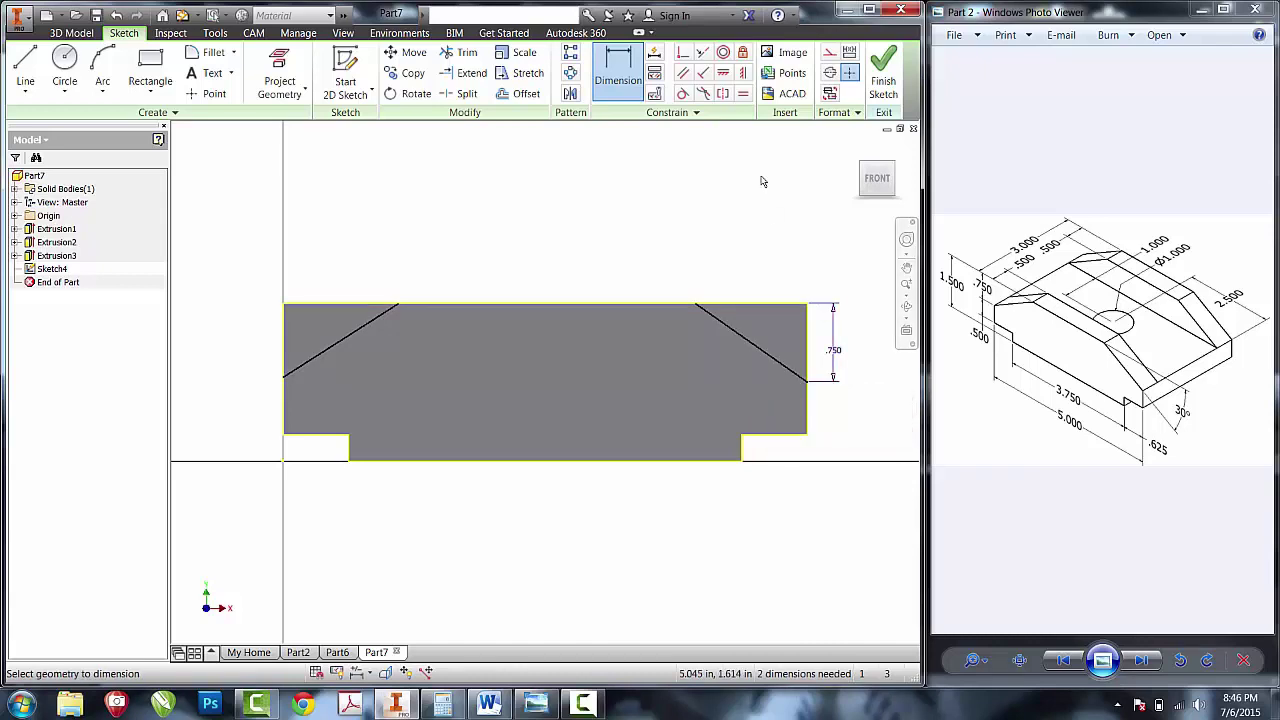
click(720, 76)
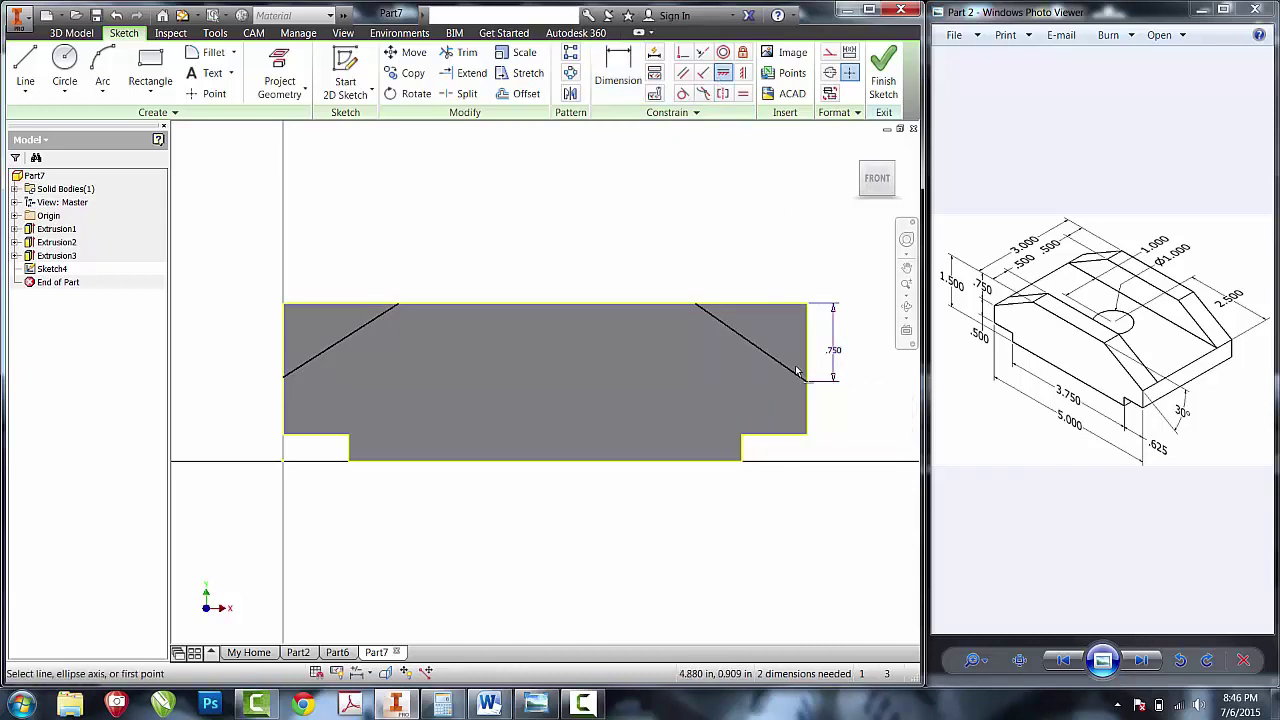
click(808, 383)
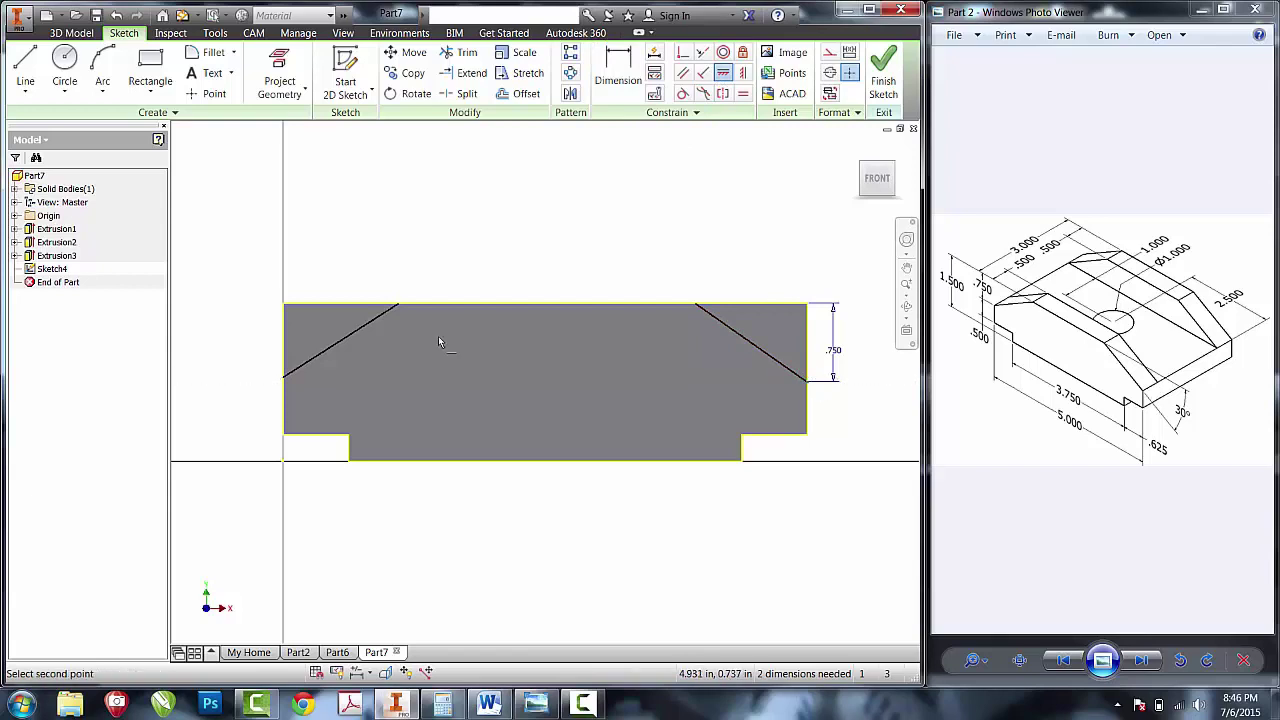
click(283, 383)
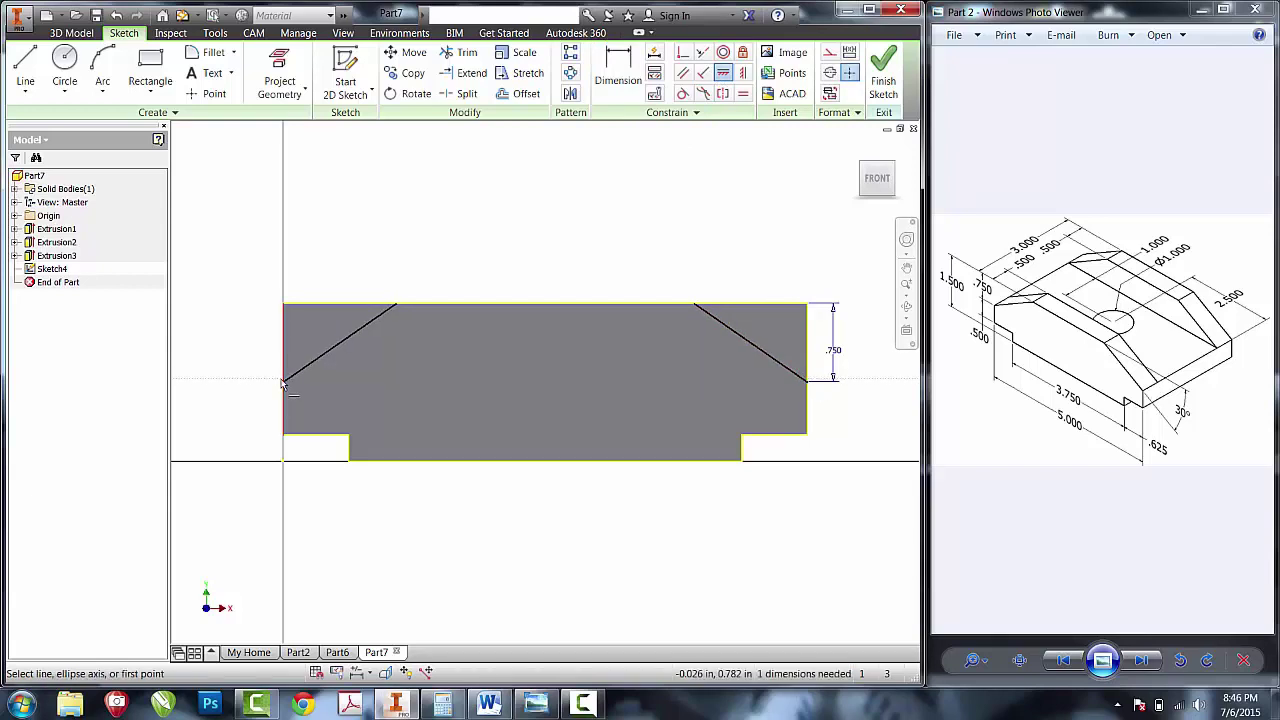
- Add an angle dimension between the right chamfer line and the top edge, then finish the sketch
click(620, 70)
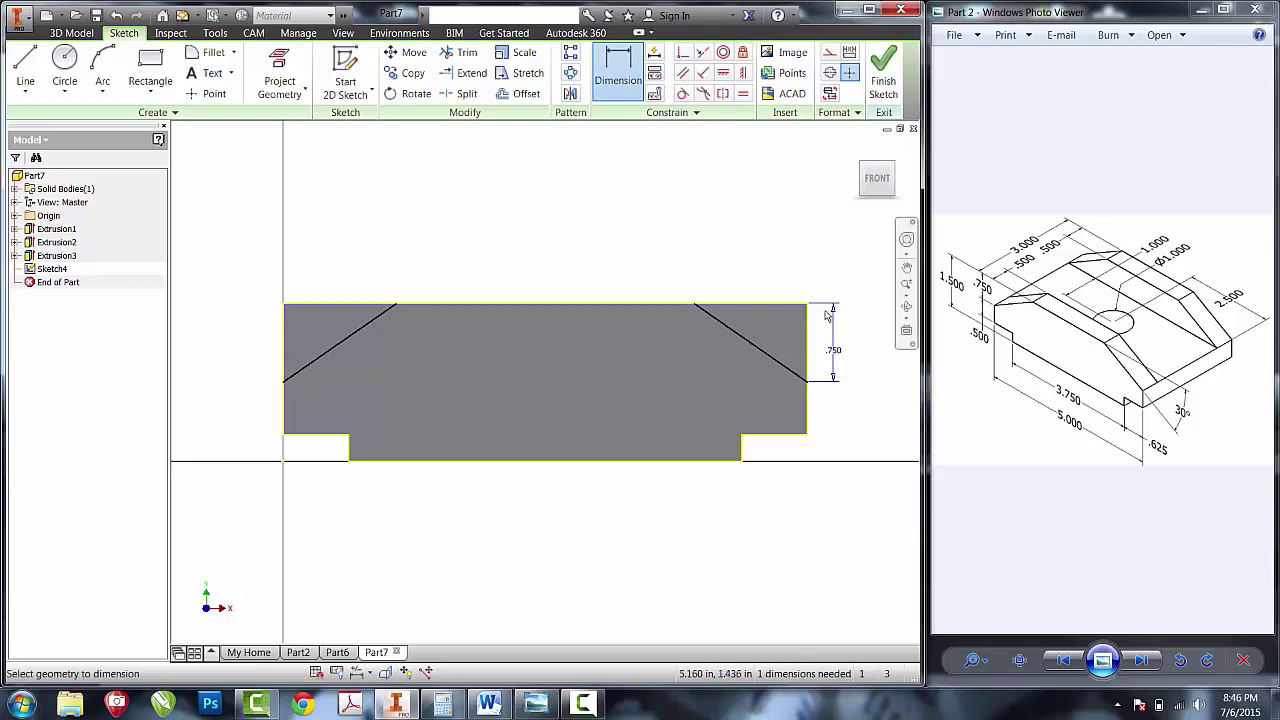
click(766, 354)
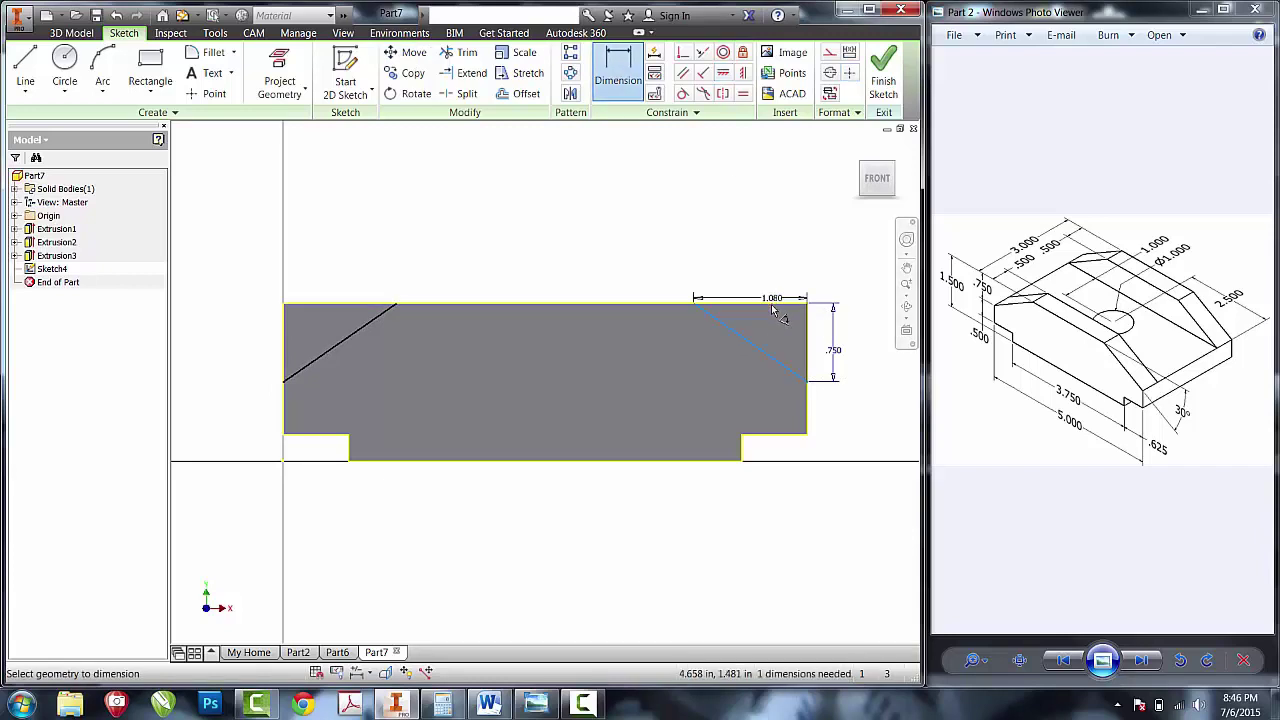
click(775, 304)
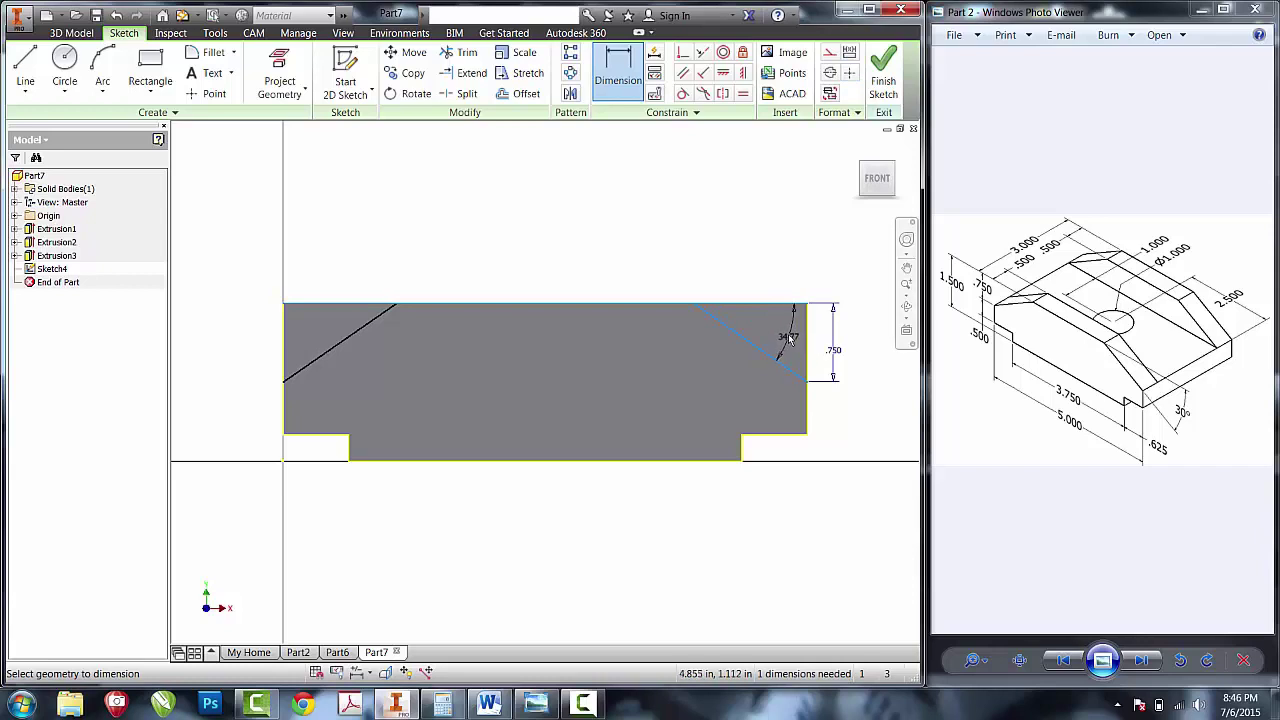
click(790, 338)
key(Return)
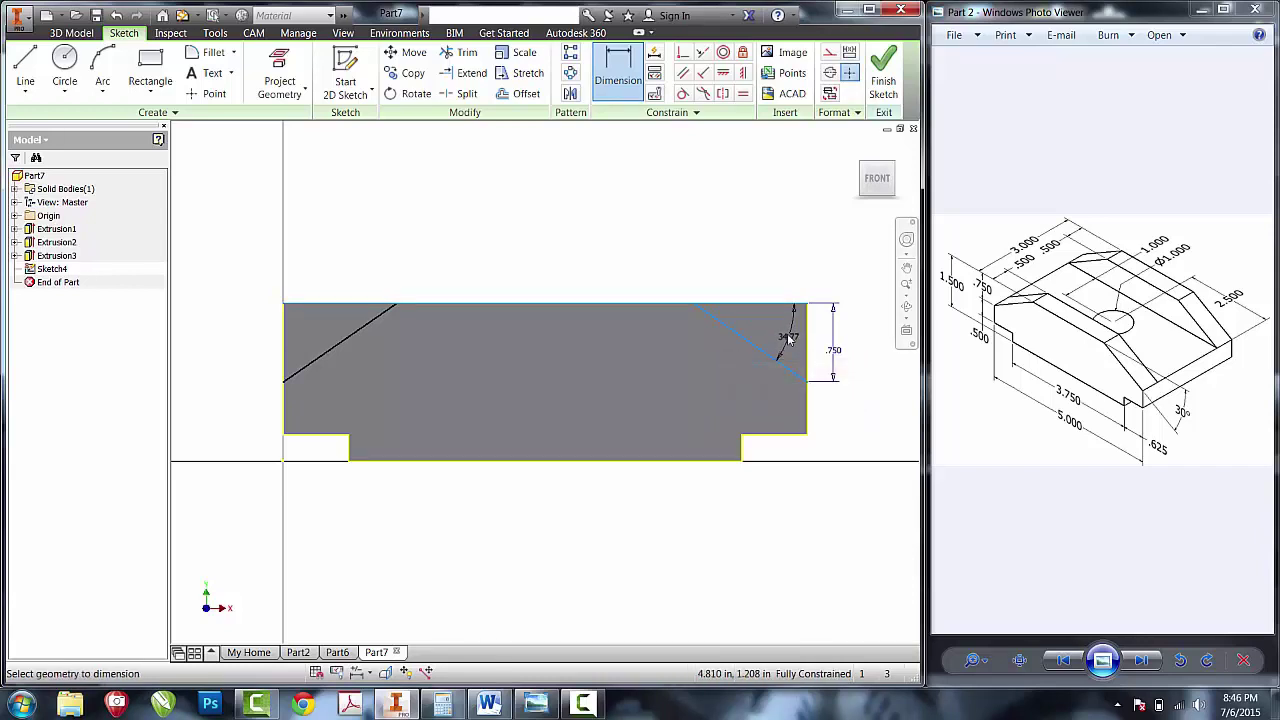
right_click(726, 238)
click(717, 190)
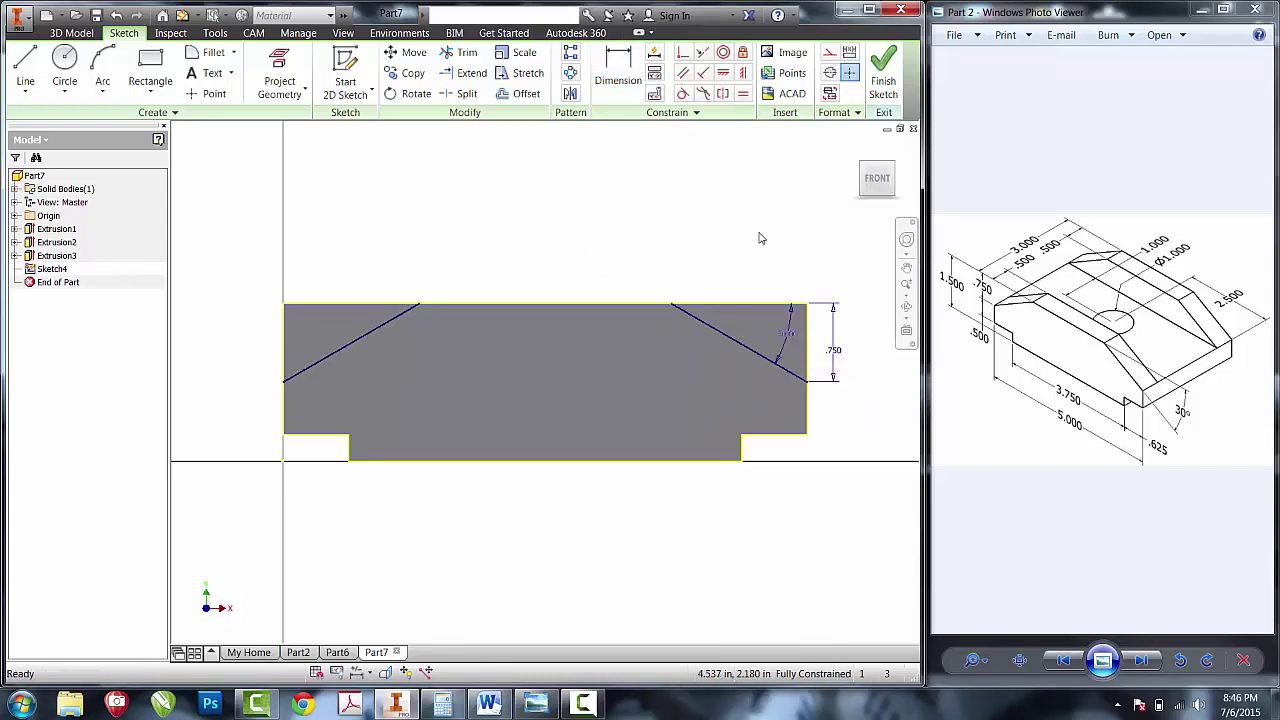
click(883, 75)
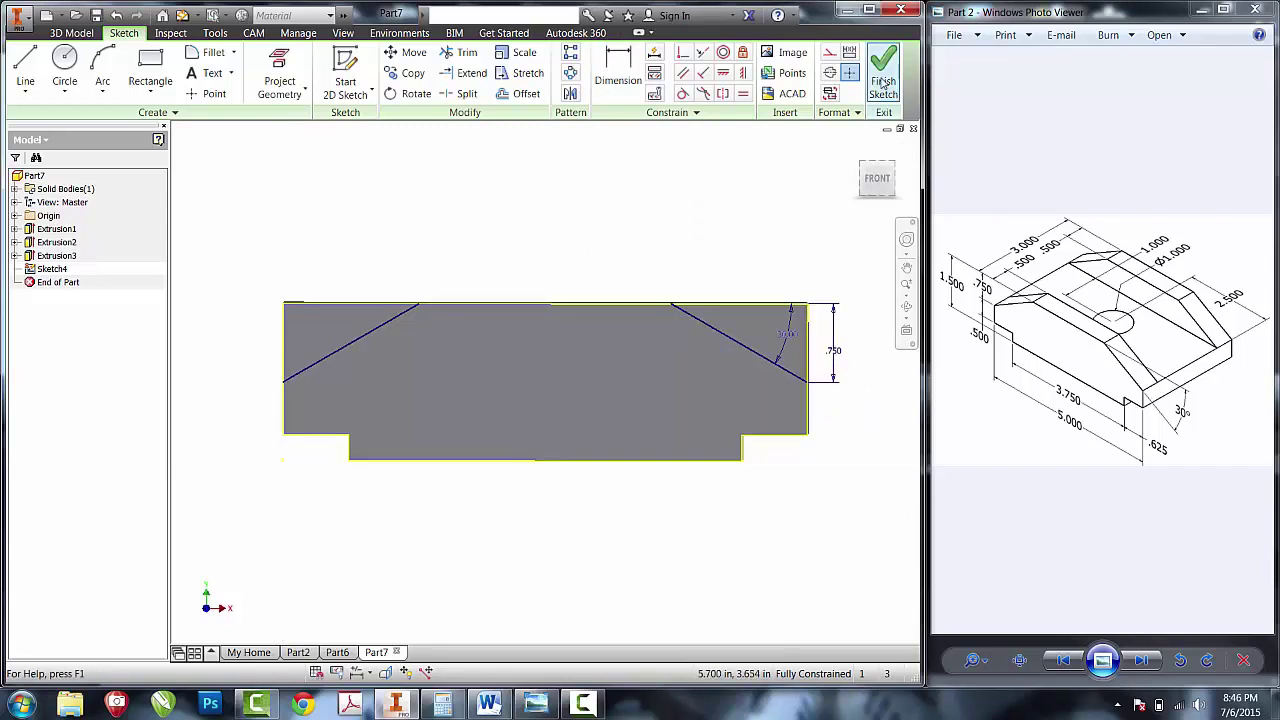
- Select both triangular chamfer profiles and extrude them as a cut through all
click(93, 68)
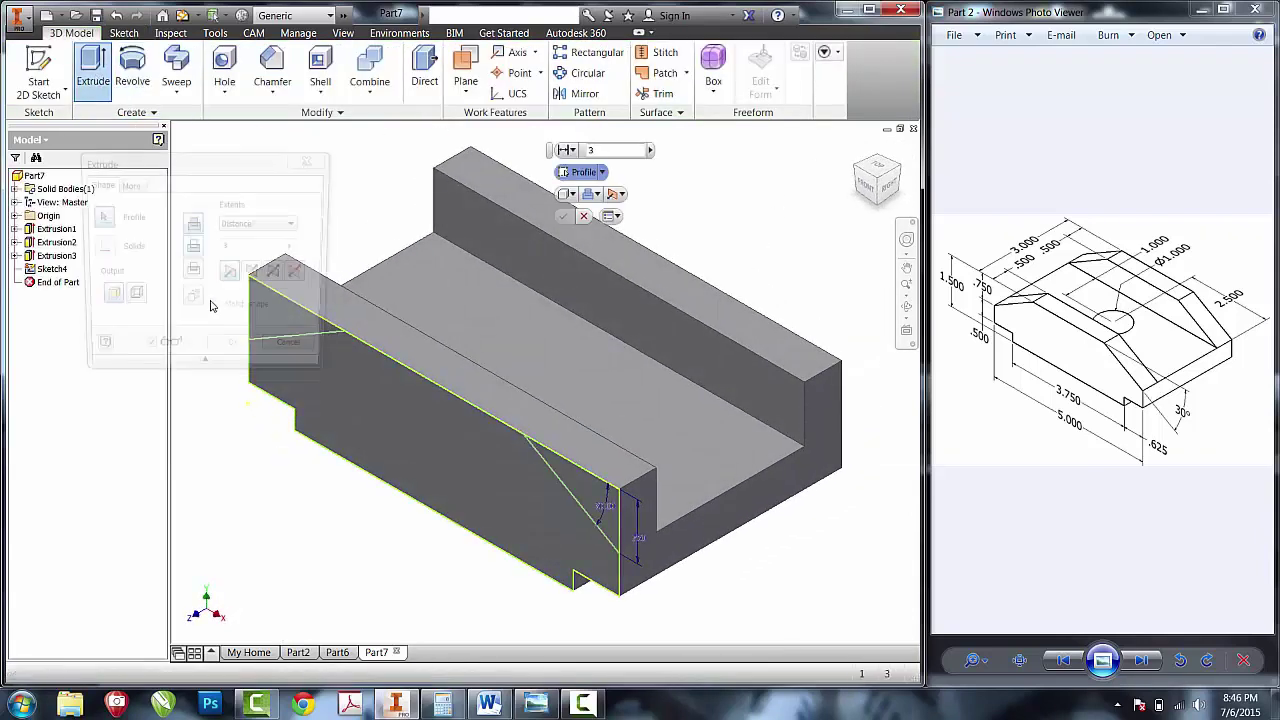
drag(267, 174, 199, 188)
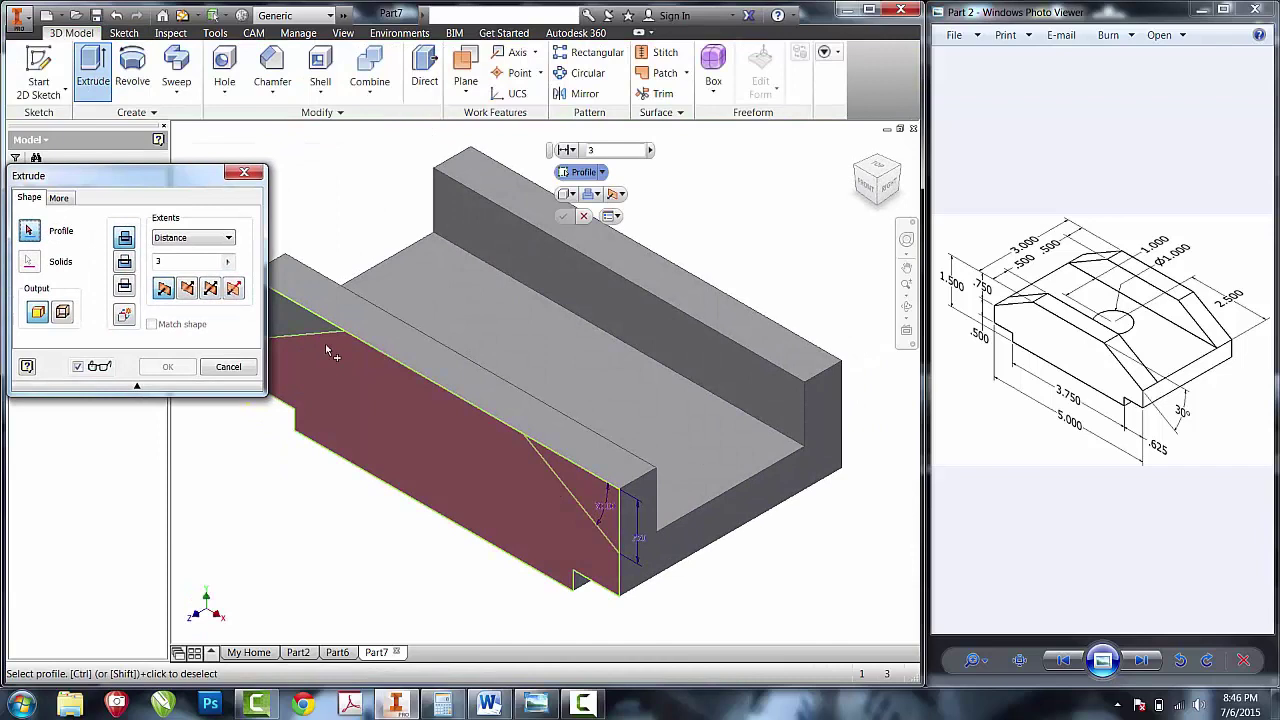
click(305, 322)
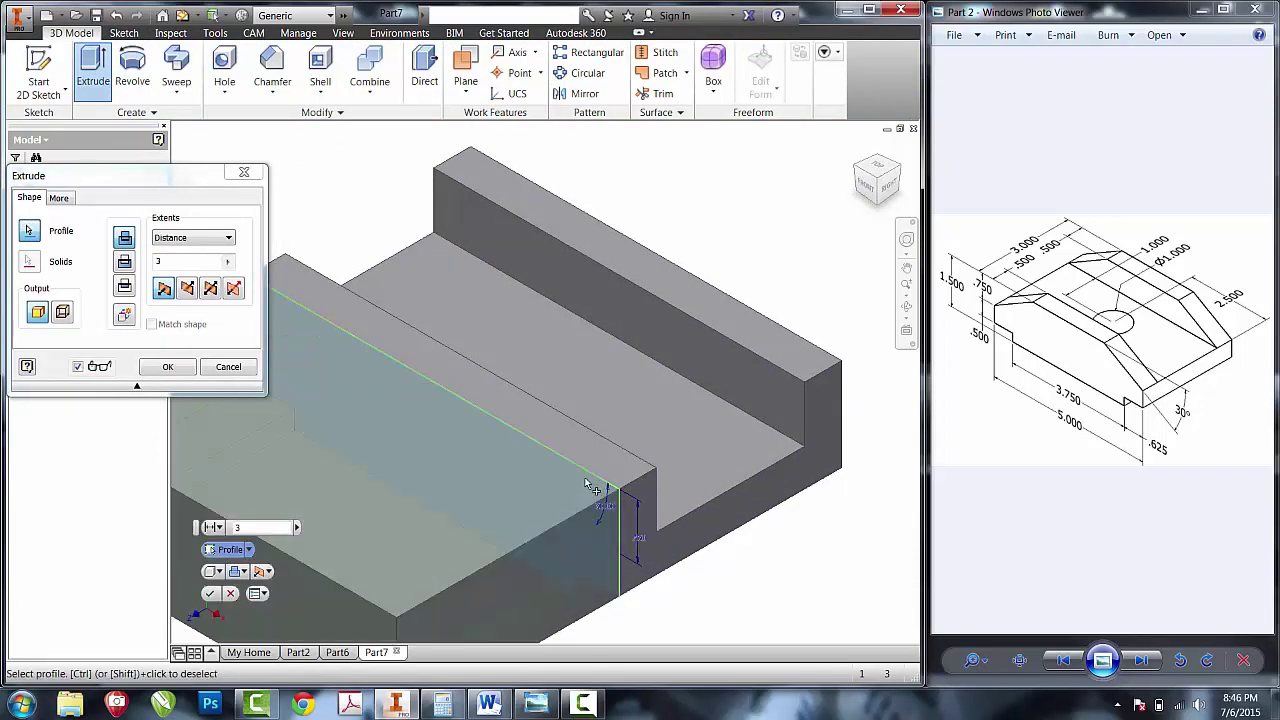
click(550, 517)
click(550, 517)
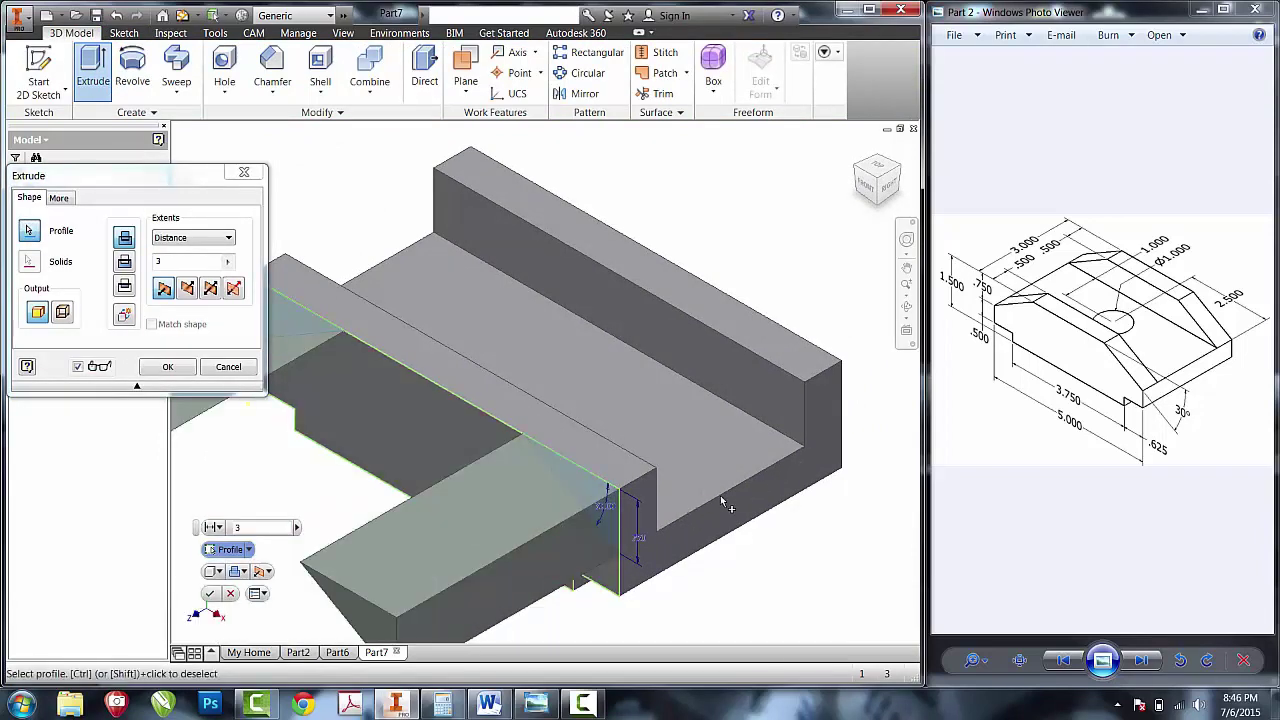
click(124, 262)
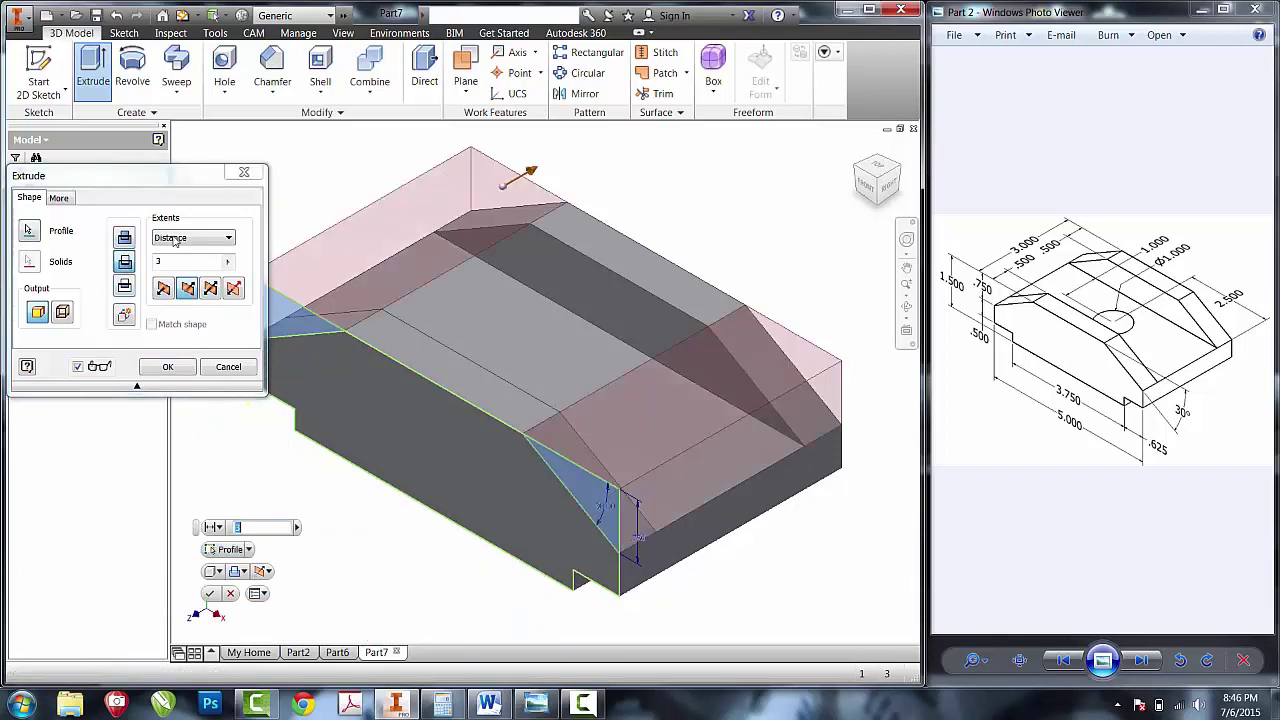
click(185, 236)
click(168, 298)
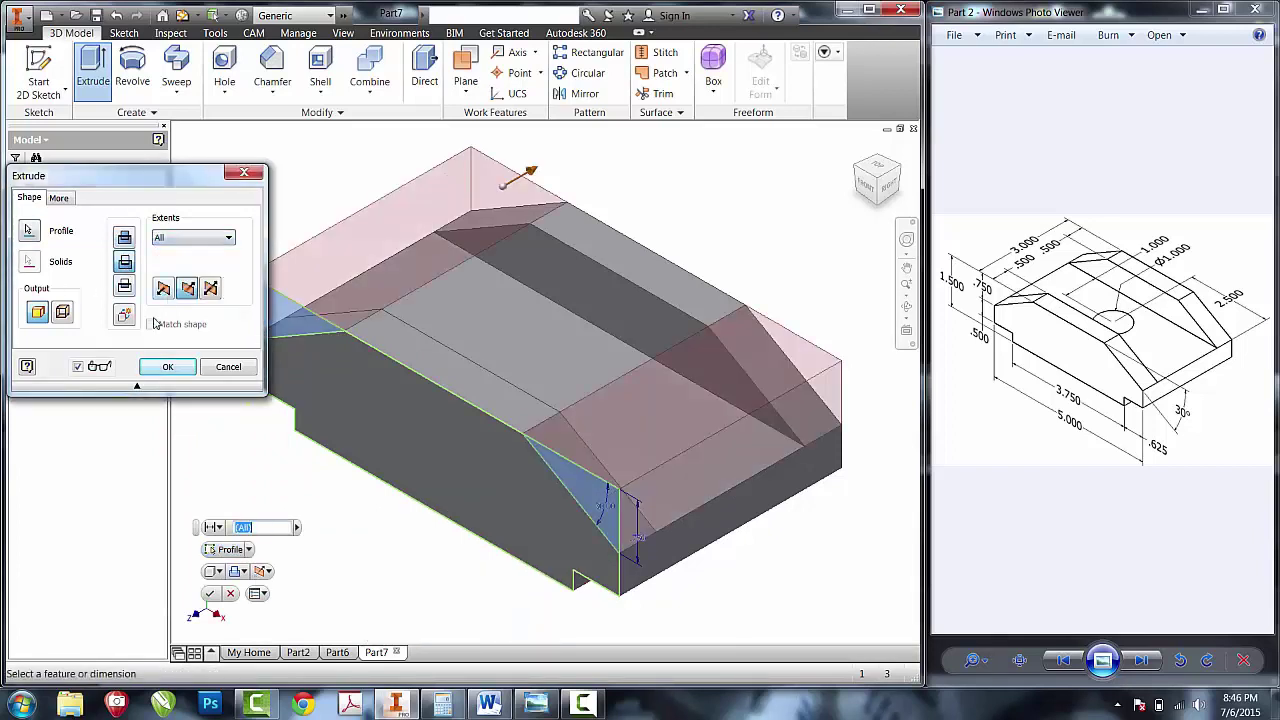
- Apply the chamfer cut, then sketch a corner-to-corner top-face diagonal with a point at its midpoint
click(167, 367)
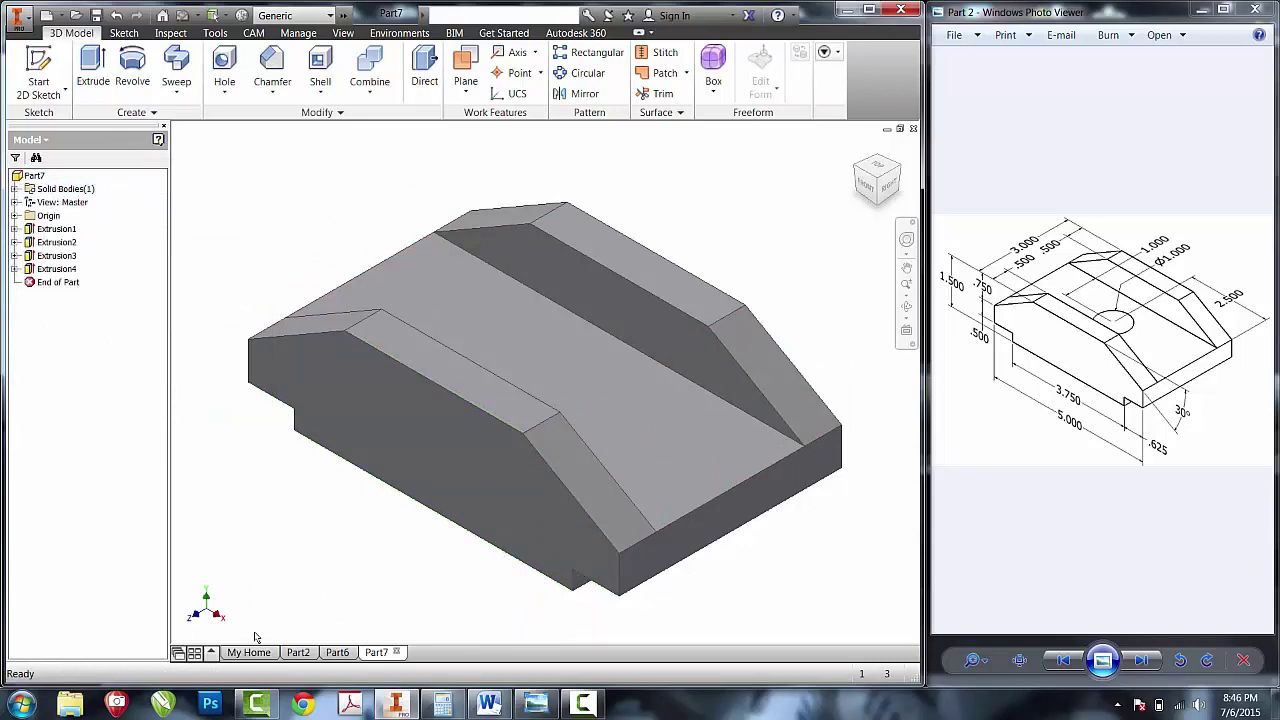
key(s)
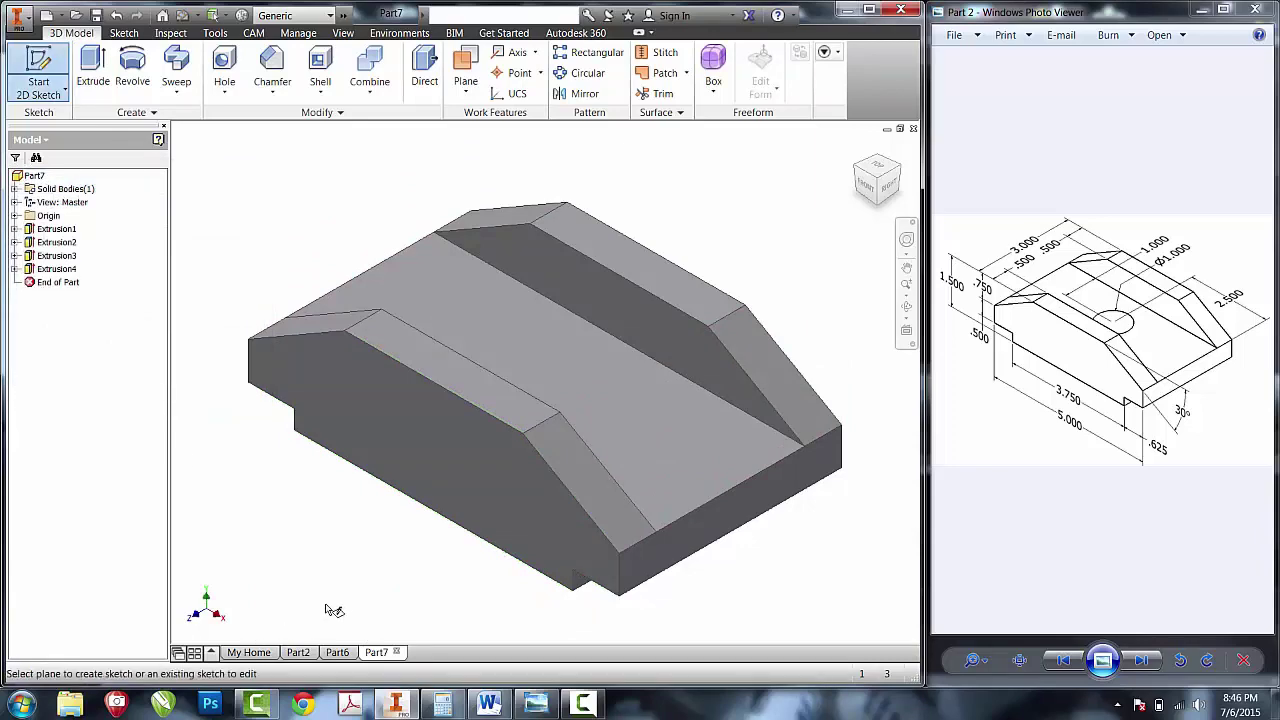
click(554, 390)
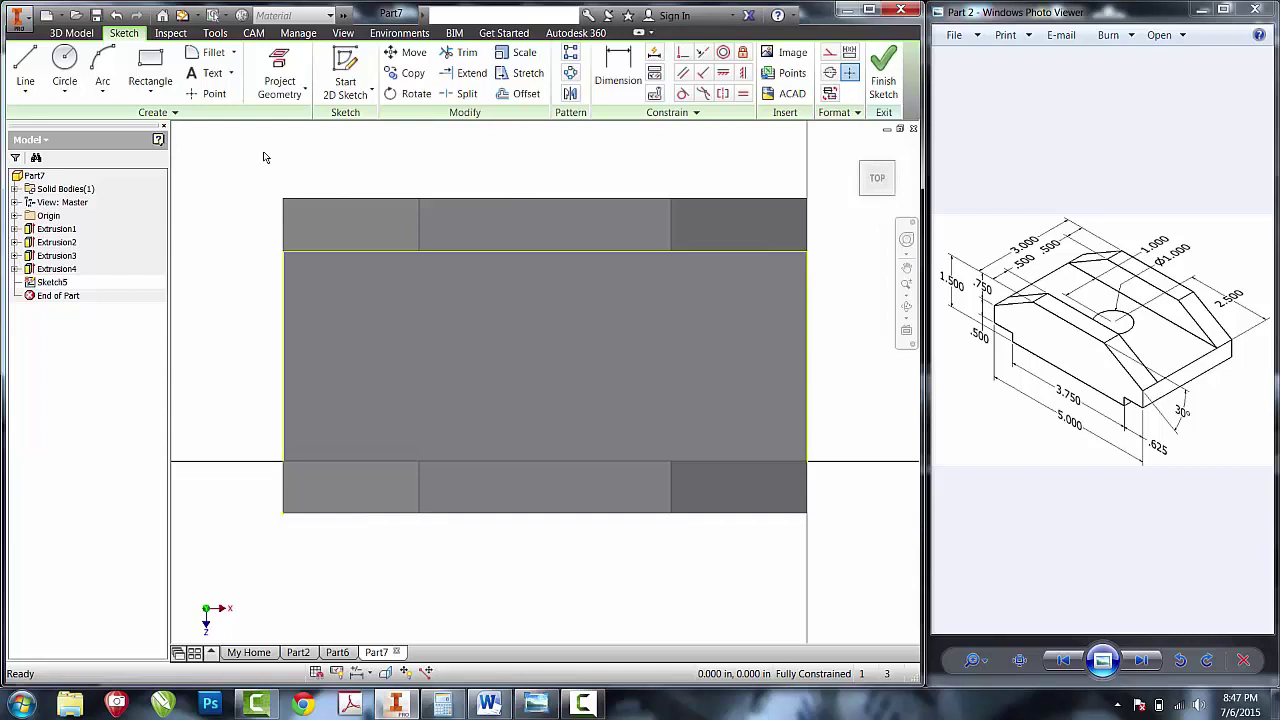
key(l)
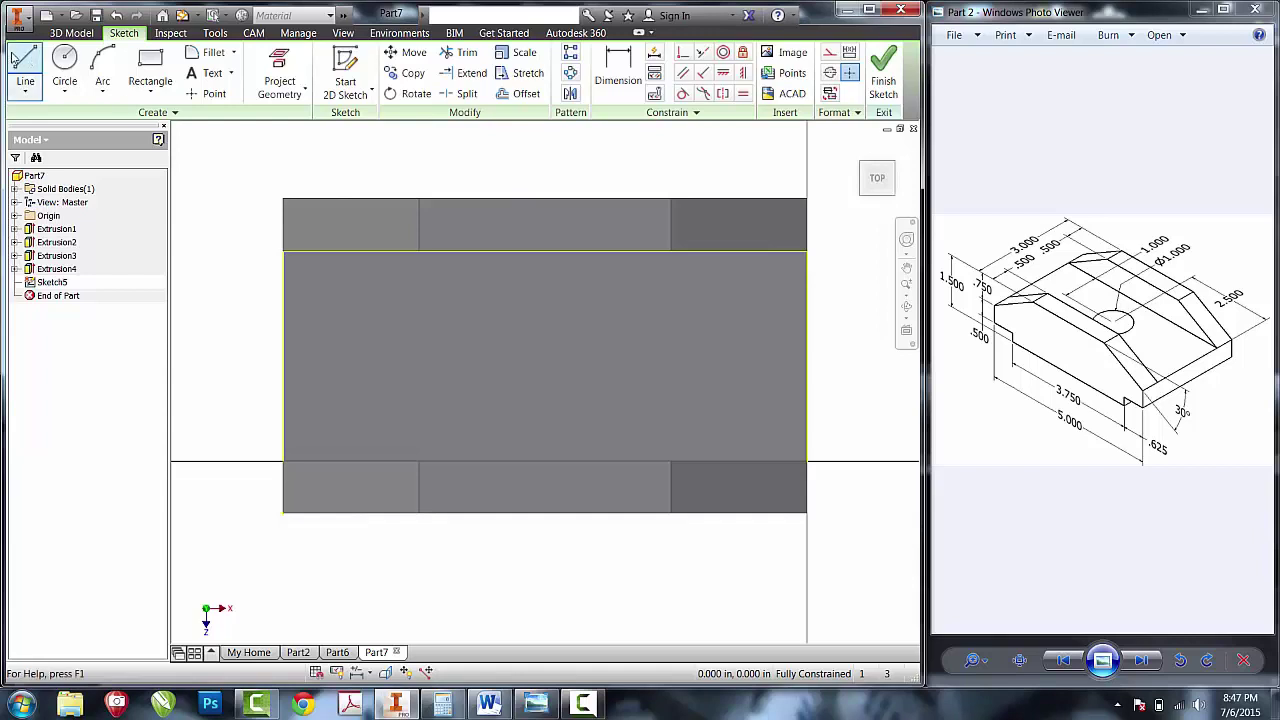
click(14, 58)
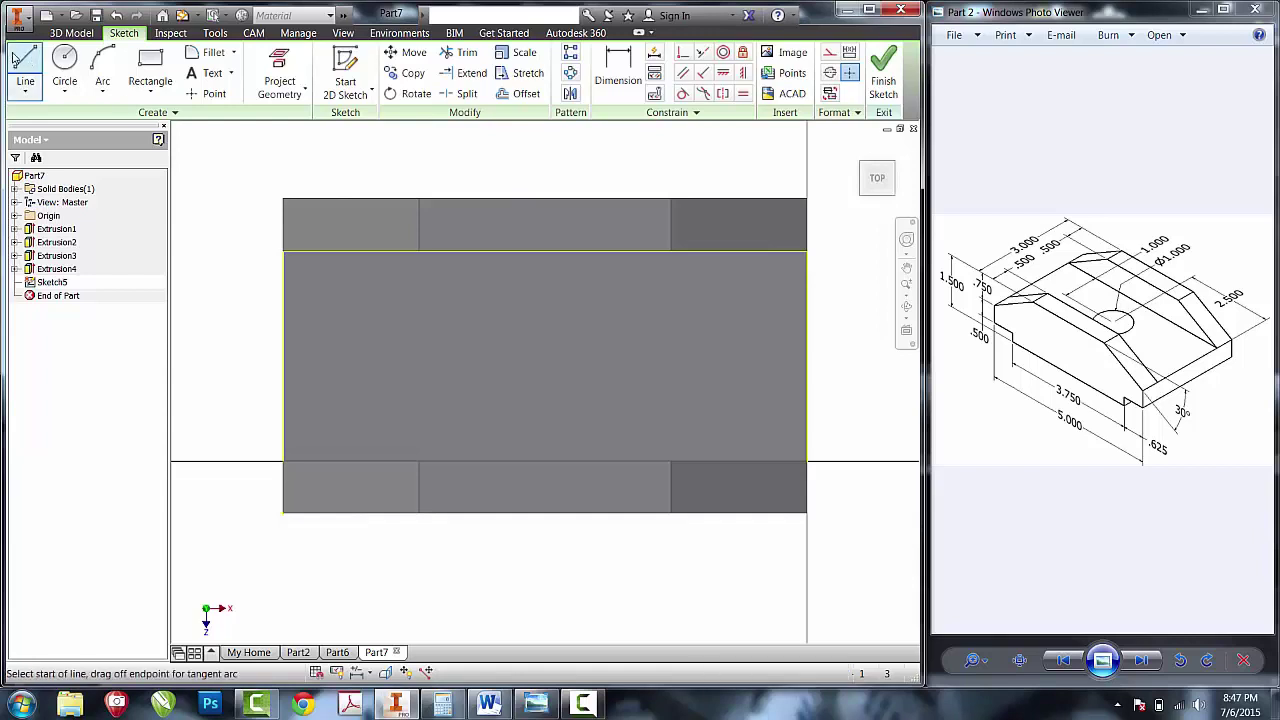
click(285, 462)
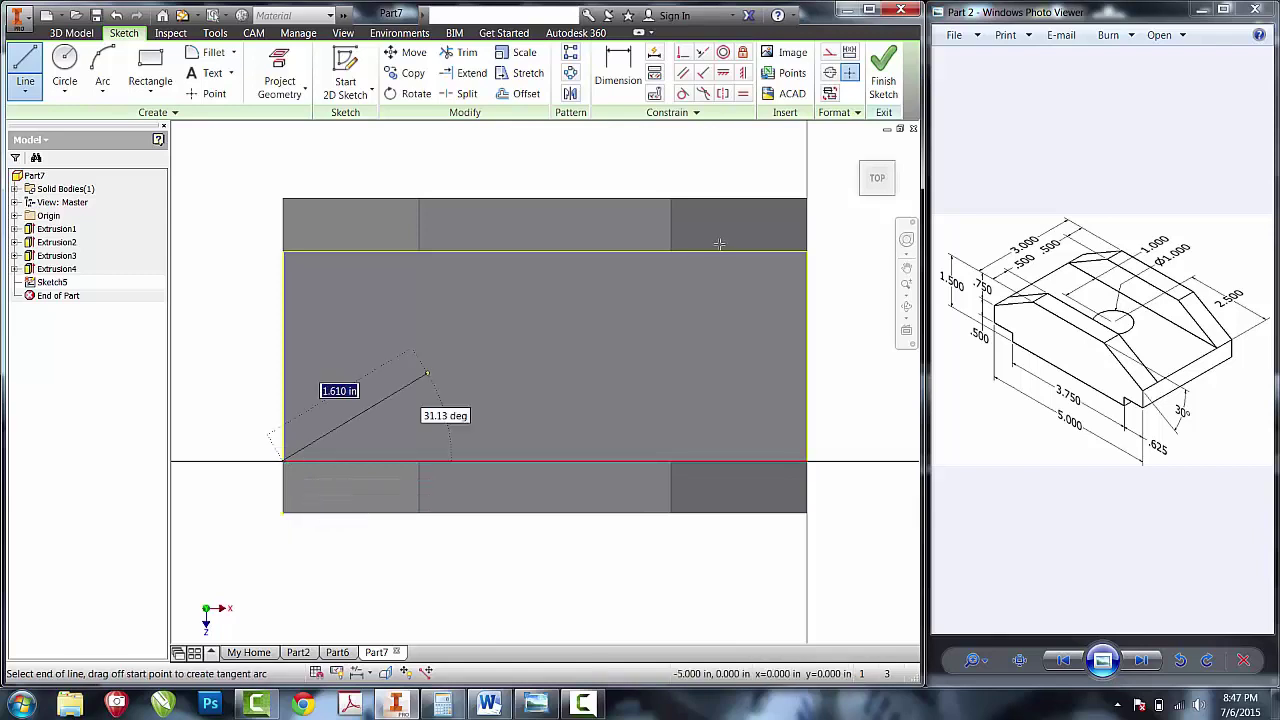
double_click(808, 252)
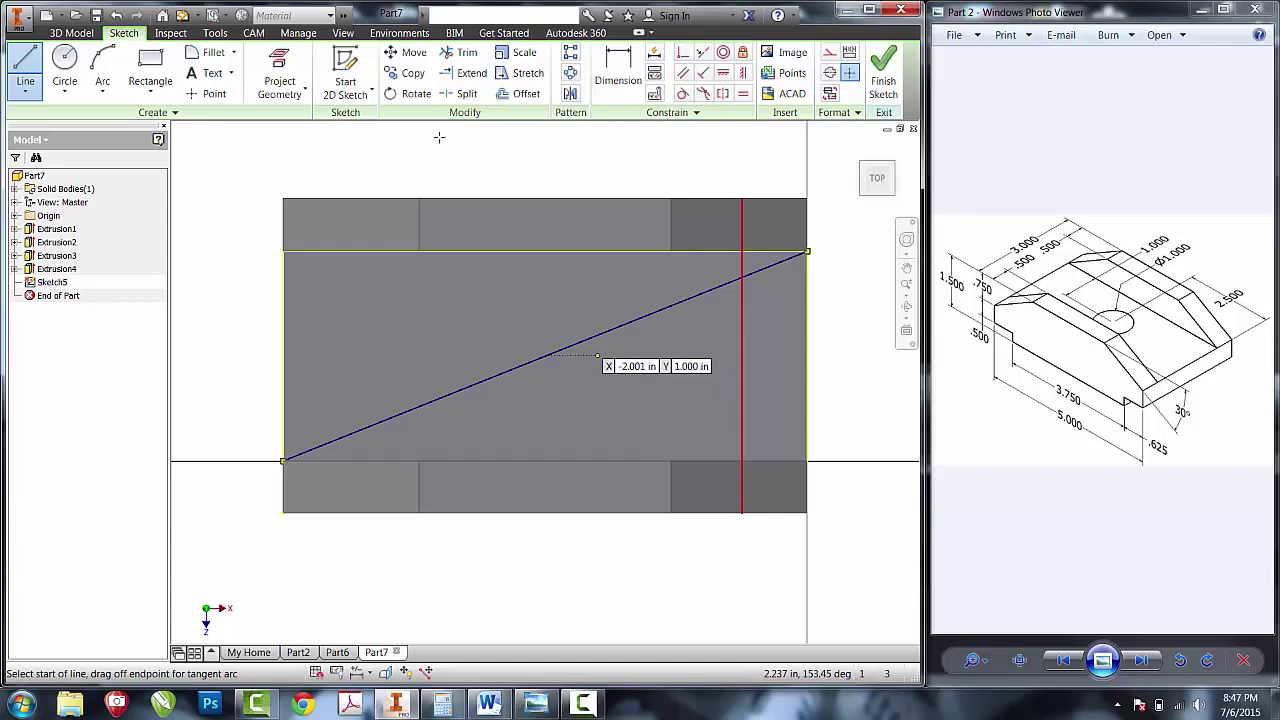
click(207, 94)
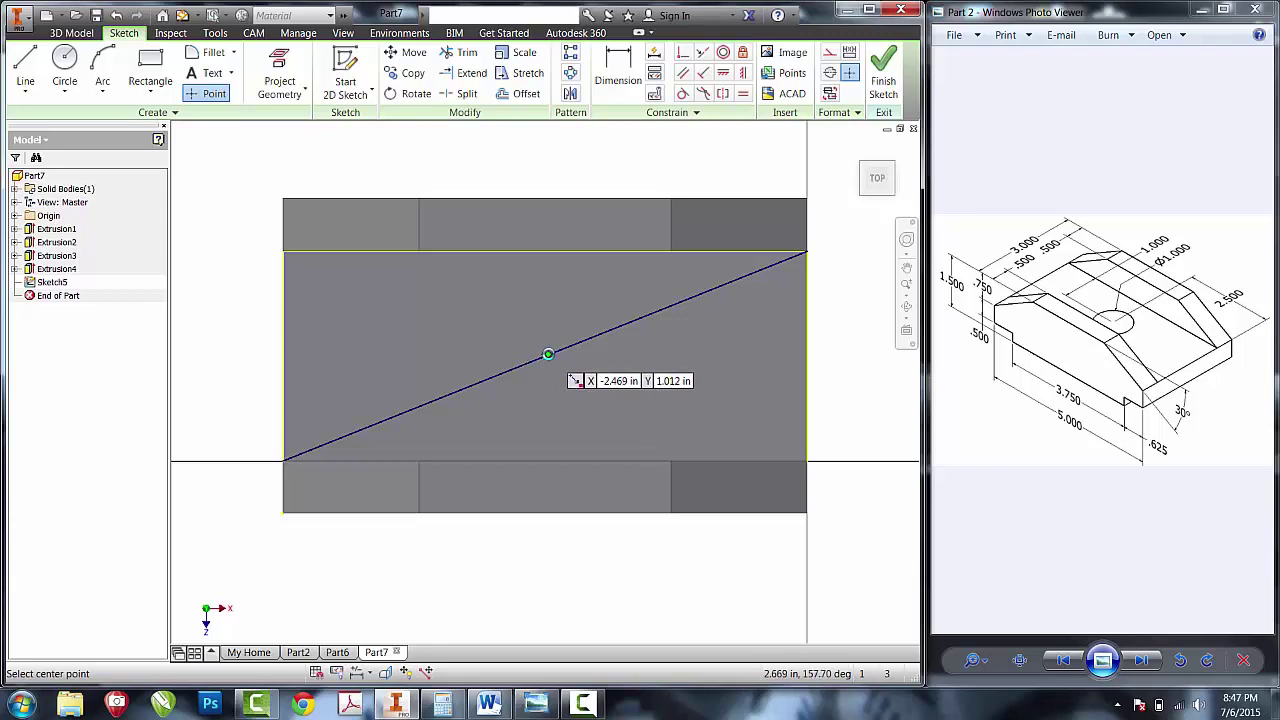
click(547, 355)
click(874, 96)
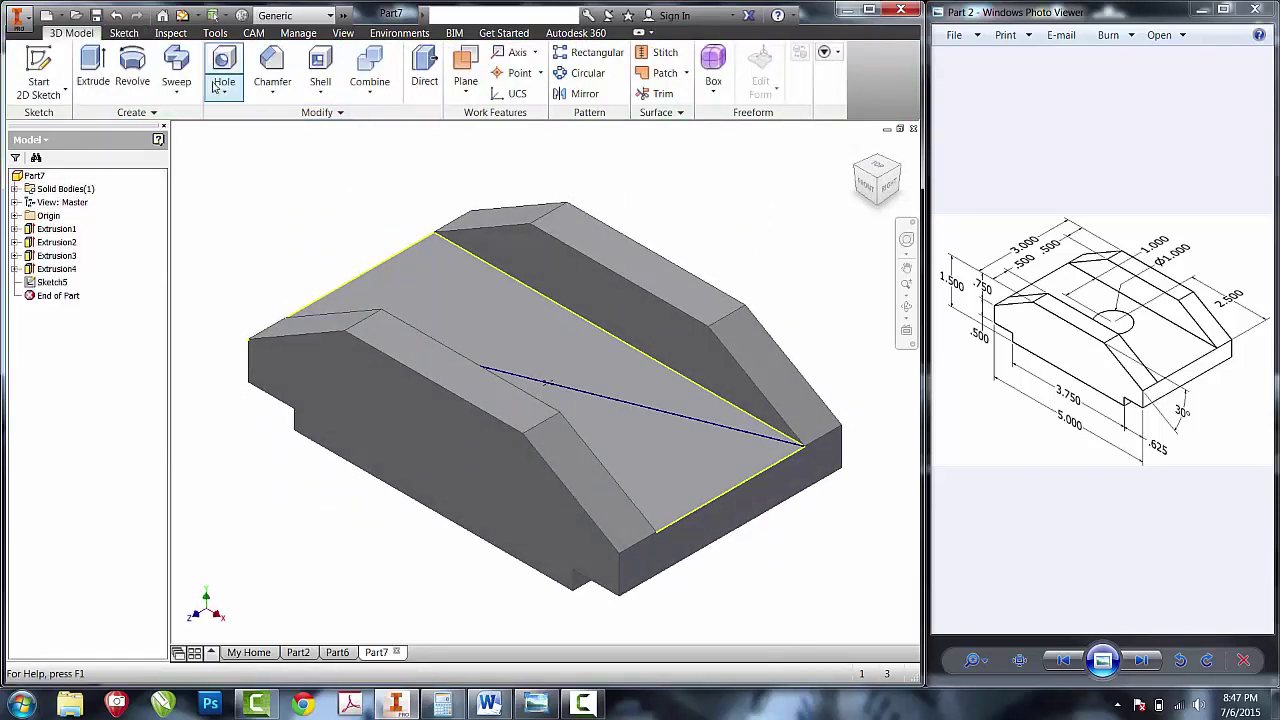
- Drill a 1-inch diameter Through All hole at the Sketch5 centre point
click(225, 65)
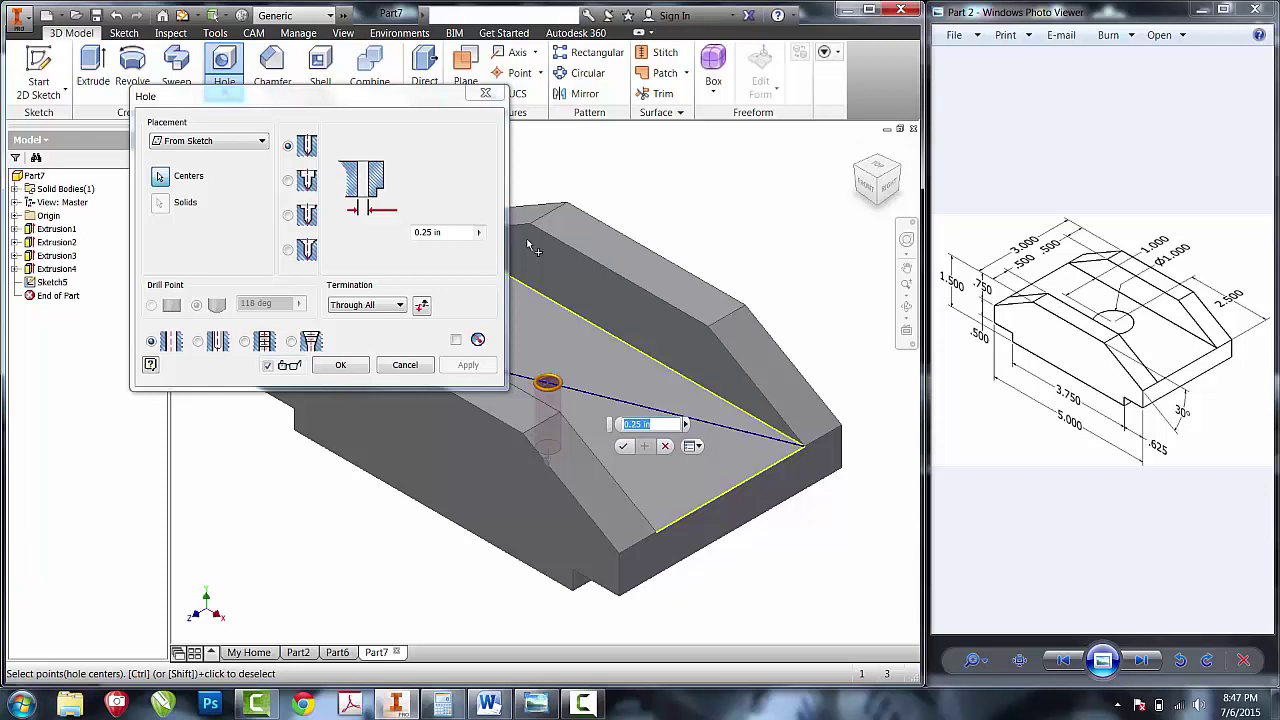
click(447, 231)
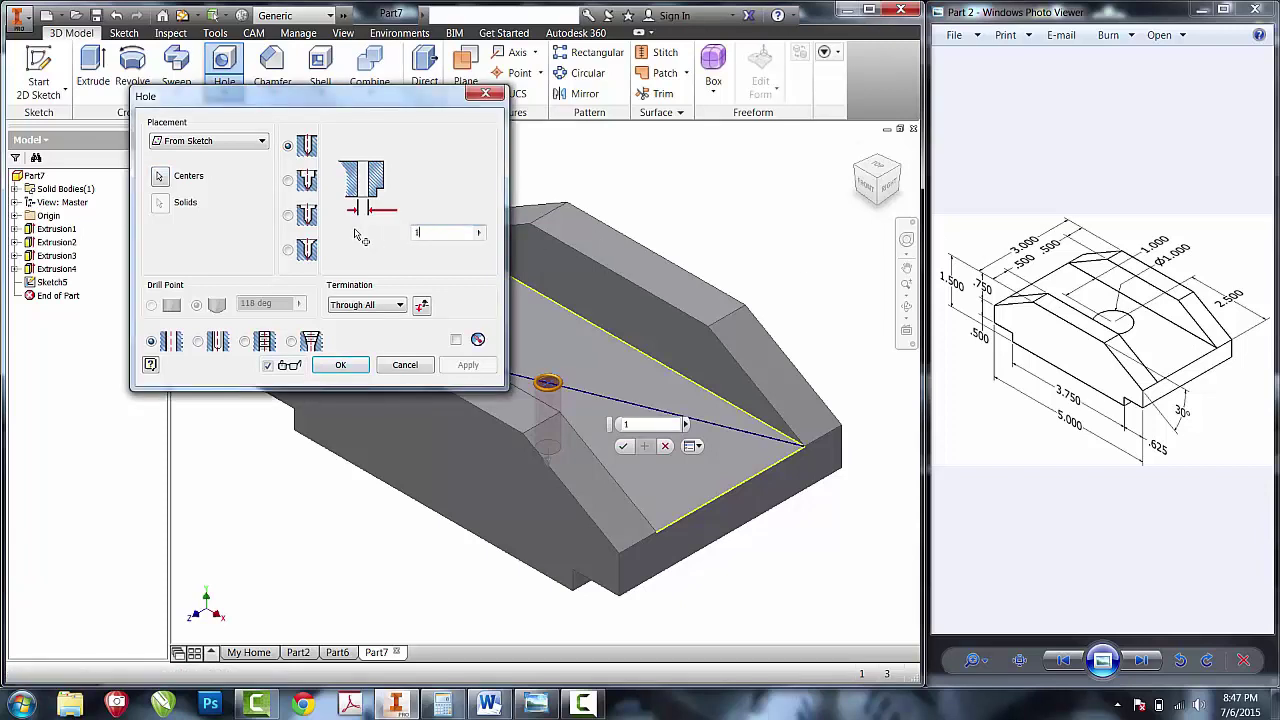
click(340, 365)
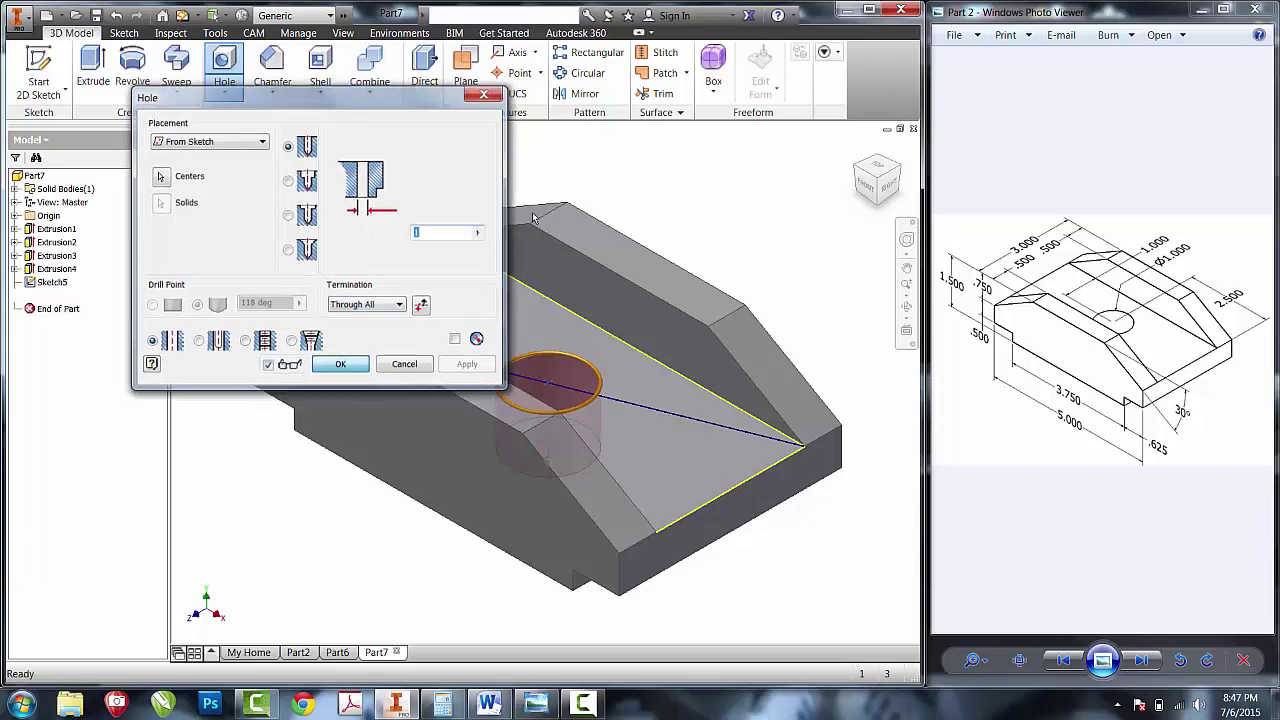